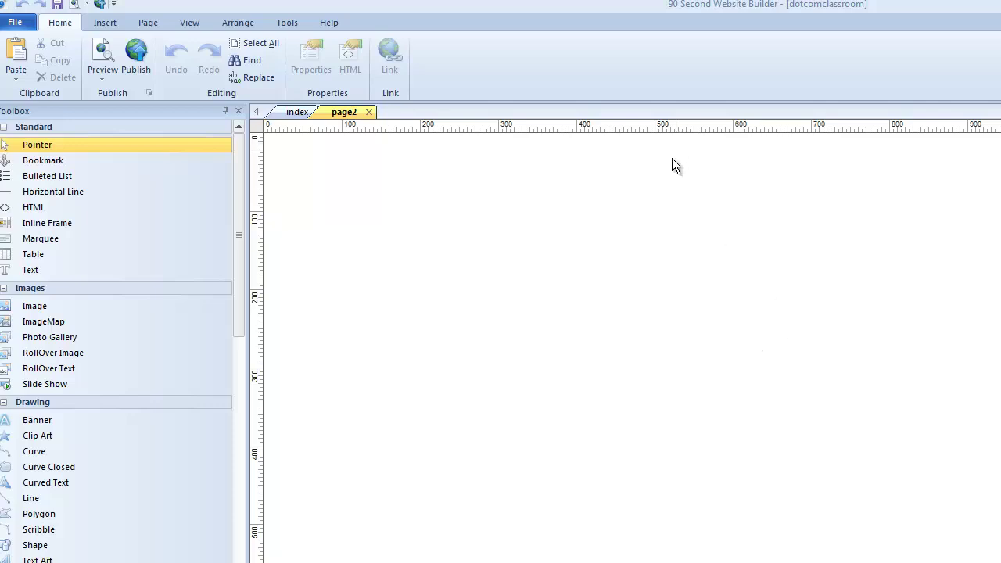
# Show the Tools ribbon and scroll the Toolbox to the Extensions group listing Background Strecher 1.0.0.
pyautogui.click(288, 23)
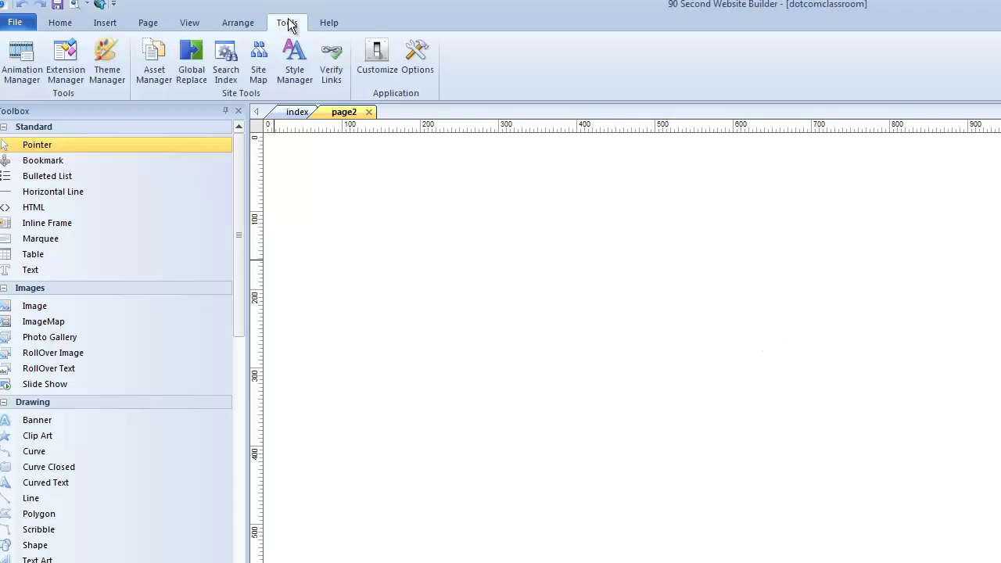
pyautogui.click(67, 78)
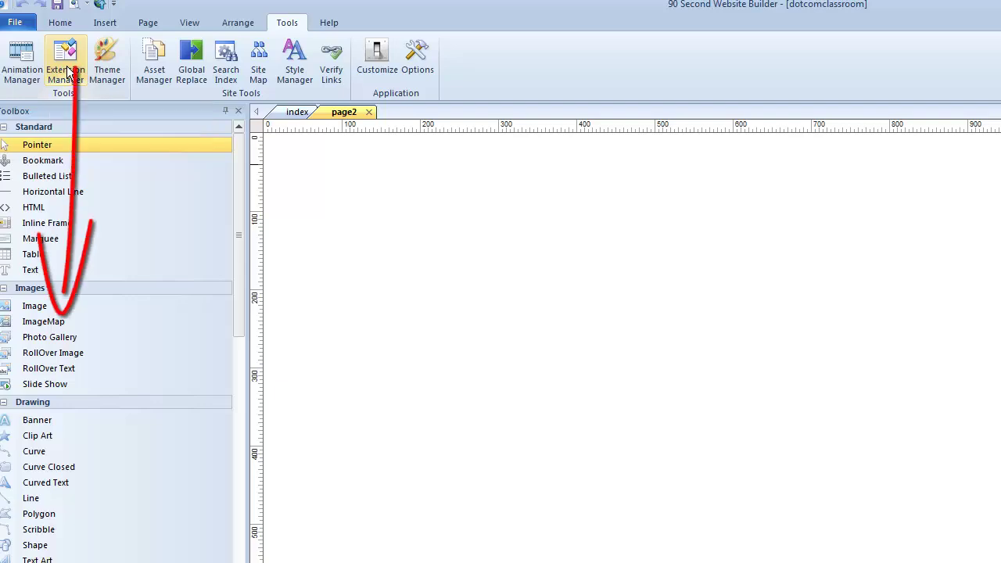
pyautogui.scroll(-1, 237, 199)
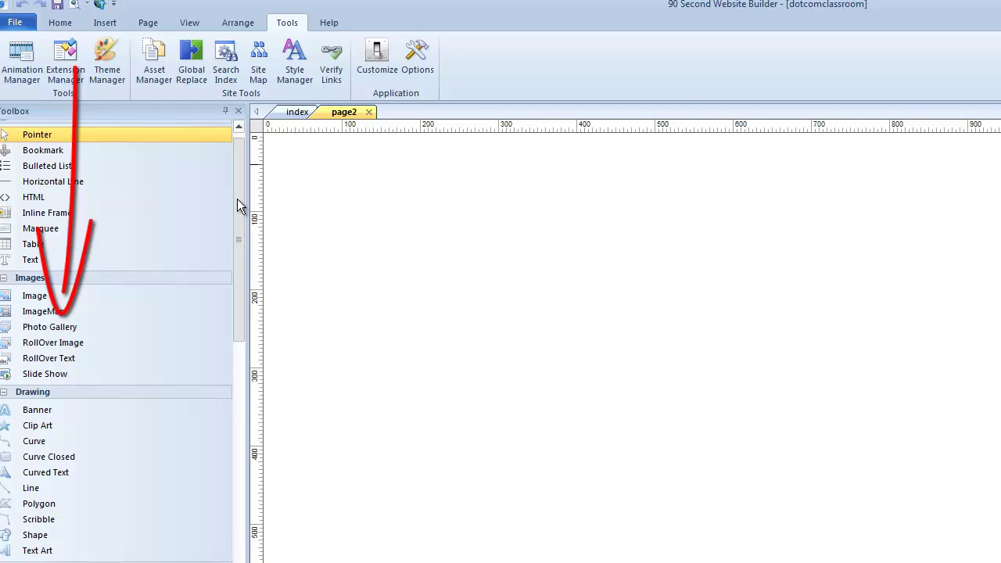
pyautogui.moveTo(237, 200); pyautogui.dragTo(240, 559)
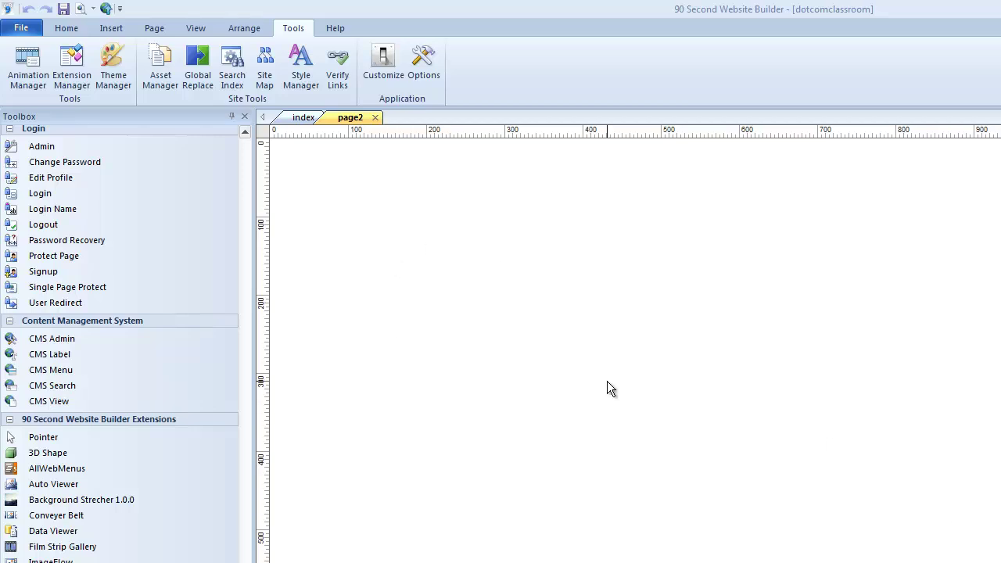
# Open the Extension Manager past the third-party disclaimer and move its window up-left.
pyautogui.click(72, 69)
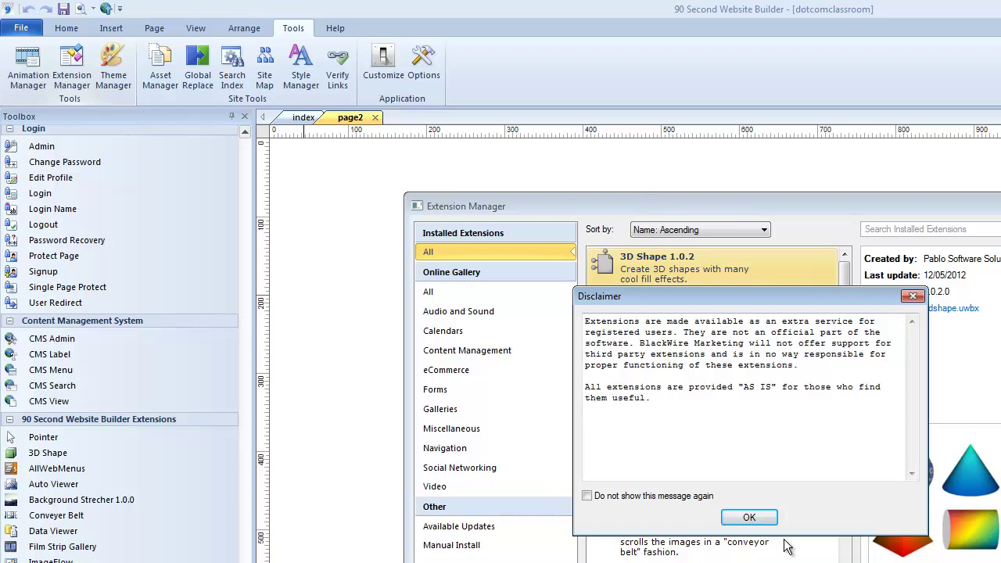
pyautogui.click(753, 518)
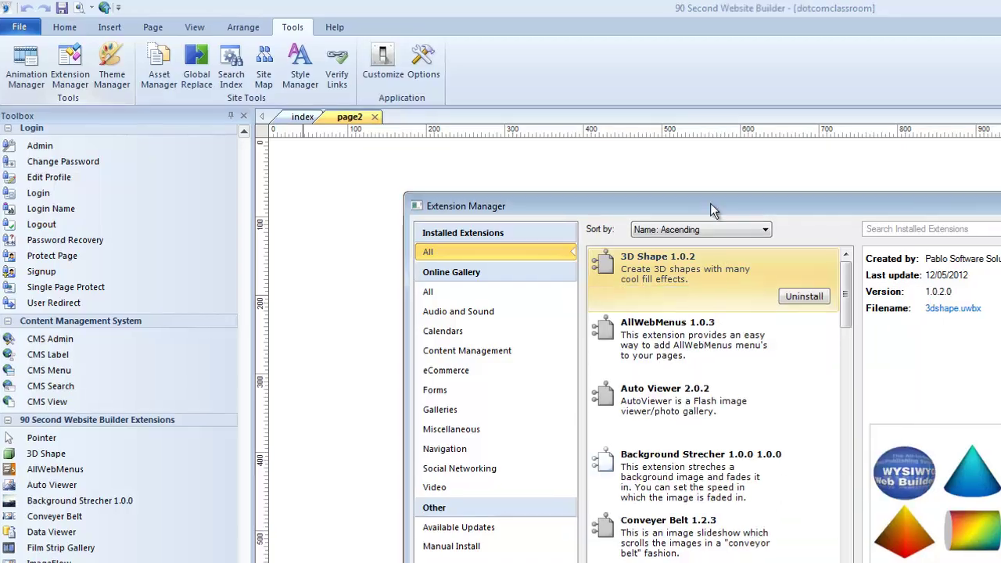
pyautogui.moveTo(710, 205); pyautogui.dragTo(669, 94)
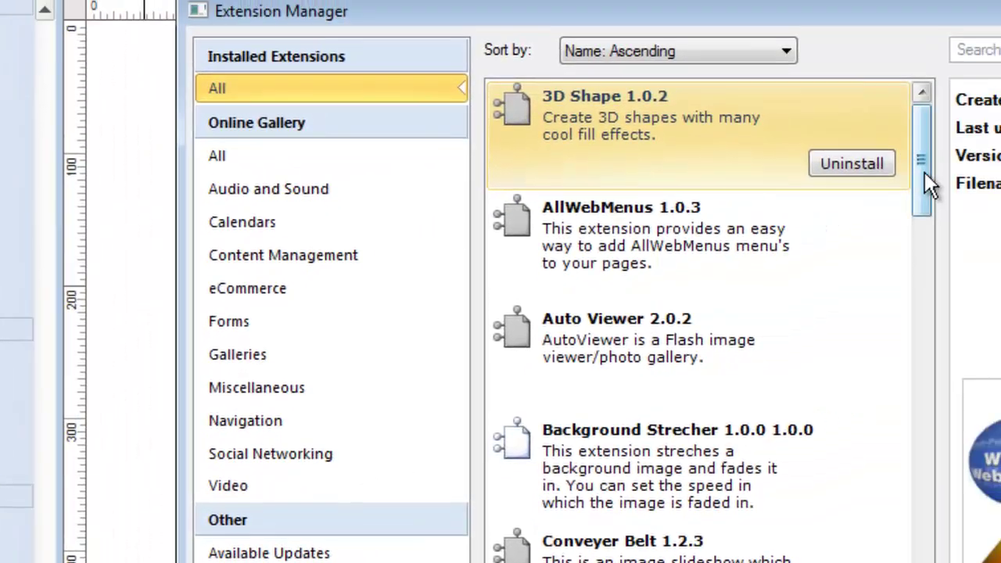
# Uninstall Background Strecher 1.0.0 from the Installed Extensions list, confirming with Yes.
pyautogui.moveTo(924, 176)
pyautogui.mouseDown()
pyautogui.moveTo(900, 424)
pyautogui.moveTo(903, 562)
pyautogui.moveTo(916, 186)
pyautogui.moveTo(927, 163)
pyautogui.mouseUp()
pyautogui.click(624, 472)
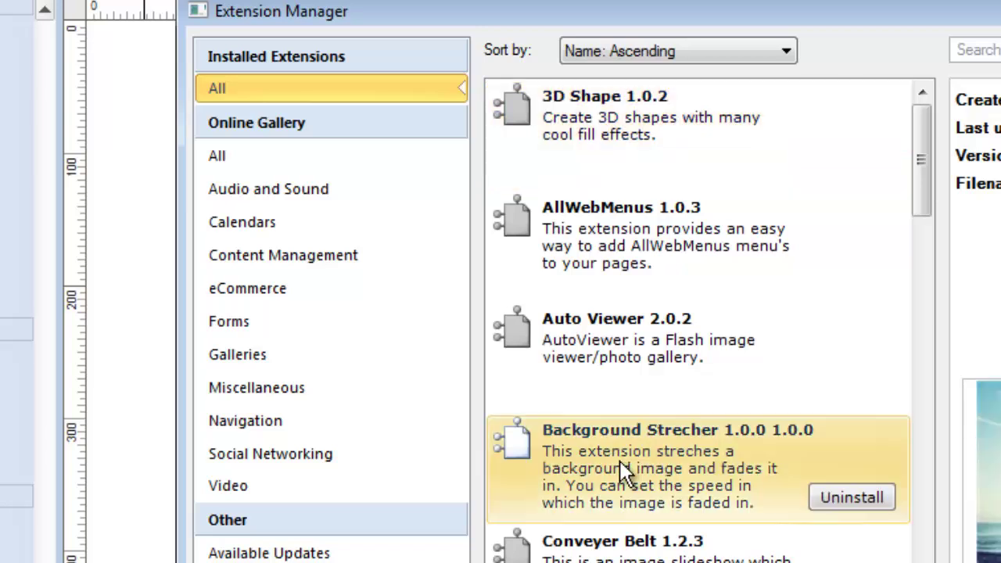
pyautogui.click(851, 503)
pyautogui.click(829, 436)
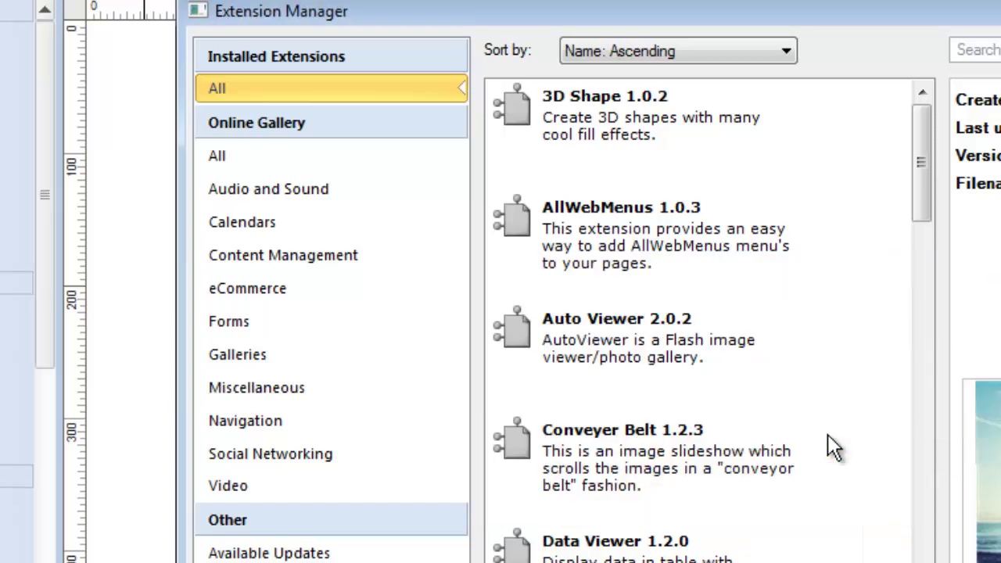
pyautogui.moveTo(926, 127); pyautogui.dragTo(947, 147)
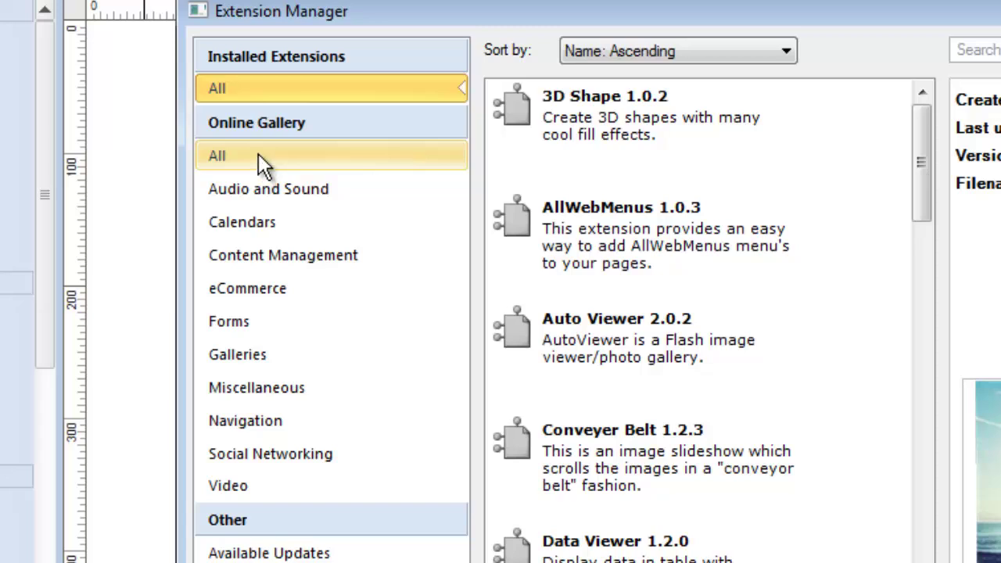
# Retrieve the full Online Gallery list and view Mega Menu 1.0.3.0 under Navigation.
pyautogui.click(221, 155)
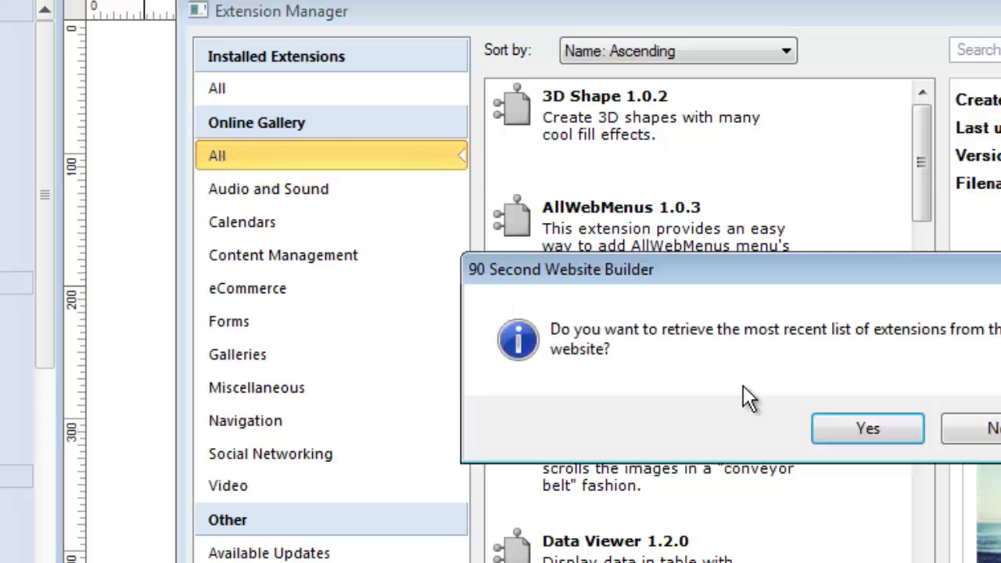
pyautogui.click(858, 432)
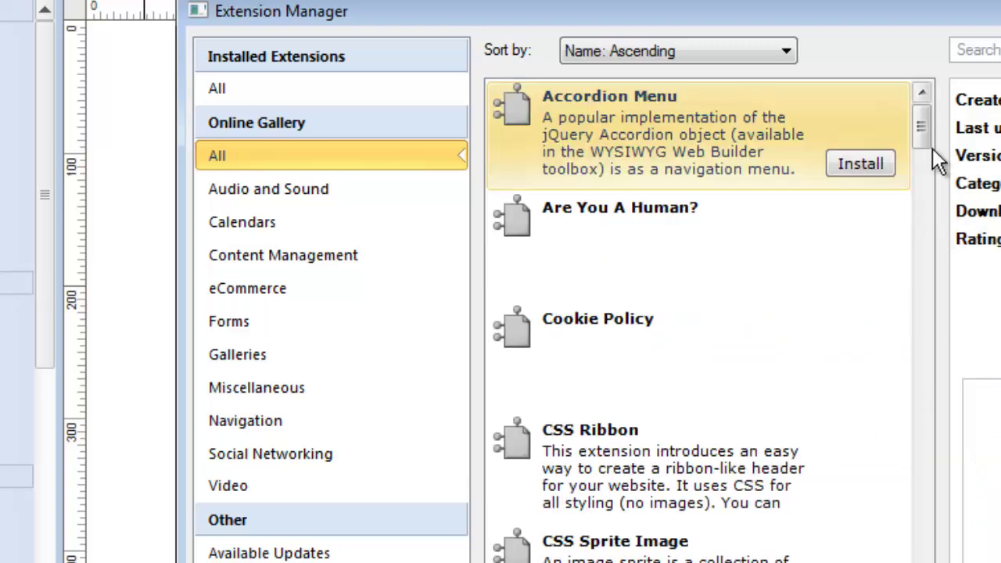
pyautogui.moveTo(927, 133); pyautogui.dragTo(899, 562)
pyautogui.moveTo(901, 539); pyautogui.dragTo(911, 142)
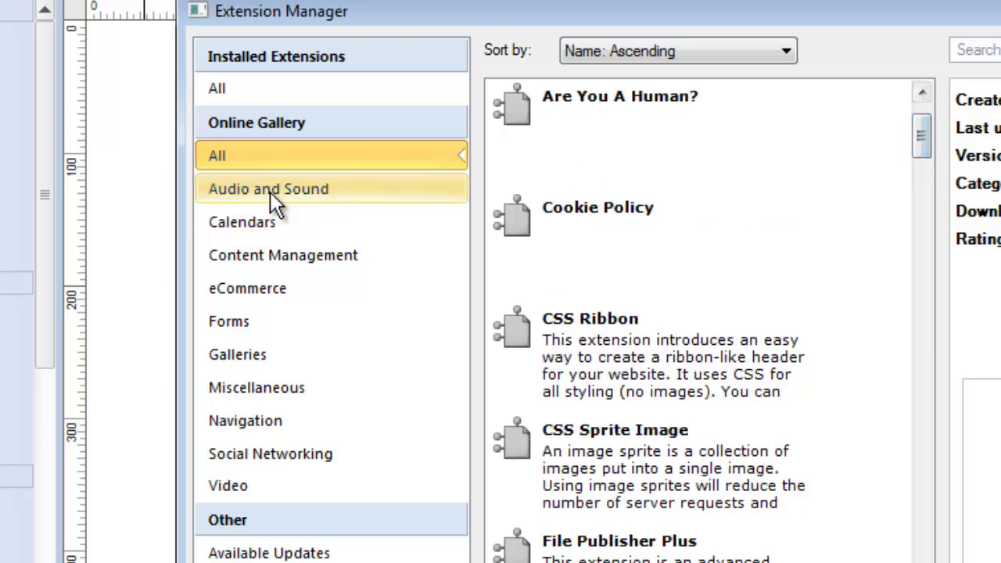
pyautogui.click(240, 424)
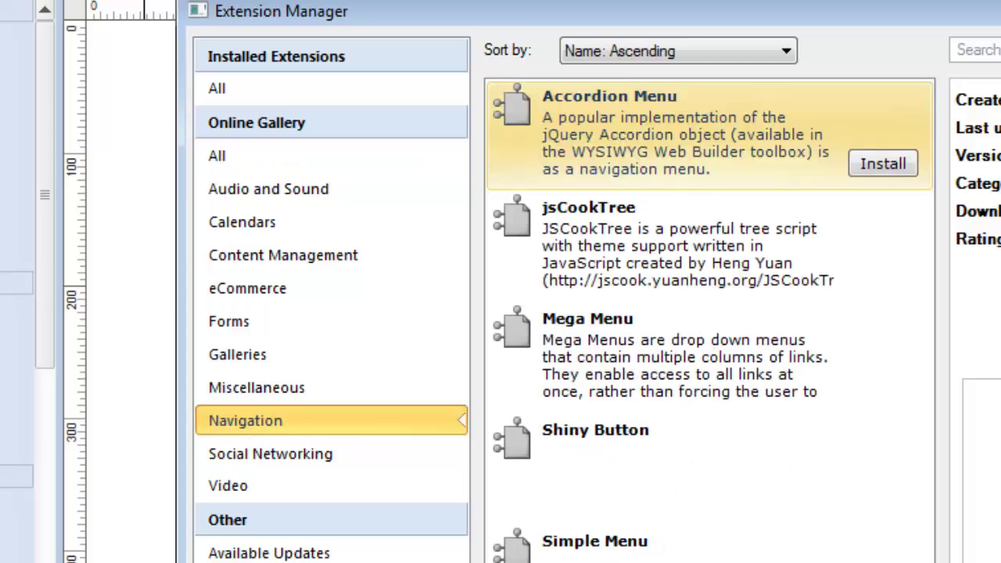
pyautogui.click(656, 351)
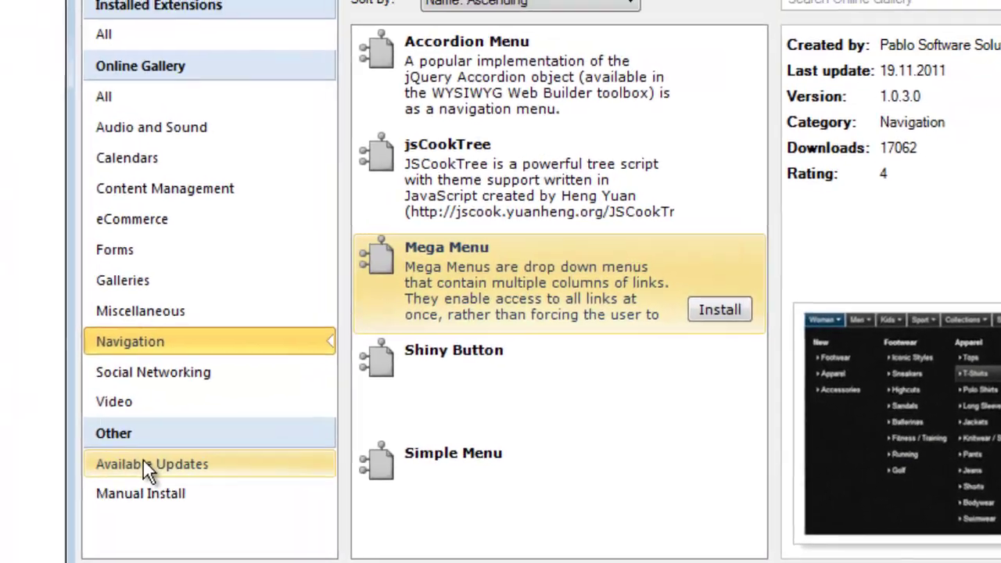
# Check Available Updates for Online Photo Album, Online Slide Show and Tree Menu, then close the manager.
pyautogui.click(9, 447)
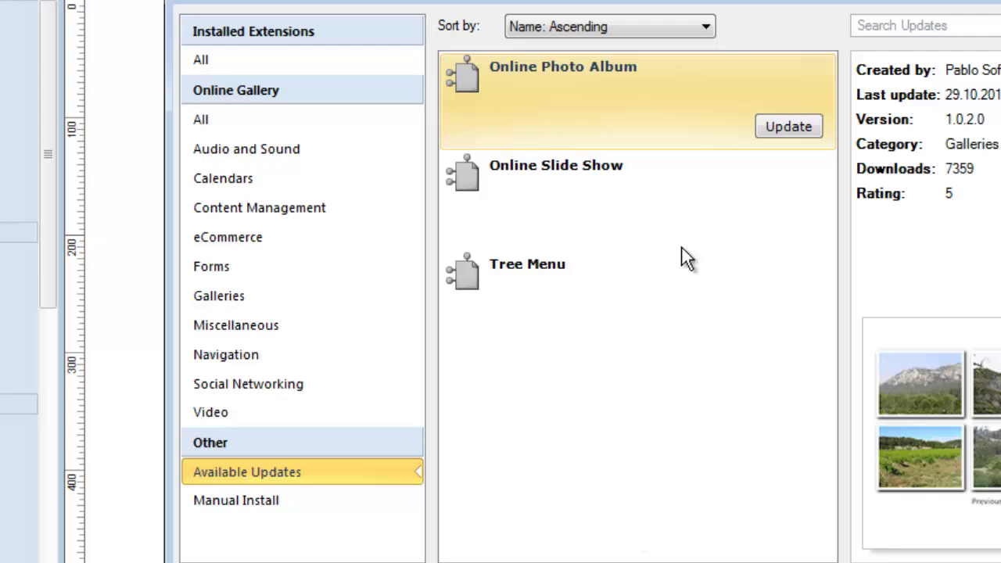
pyautogui.click(592, 178)
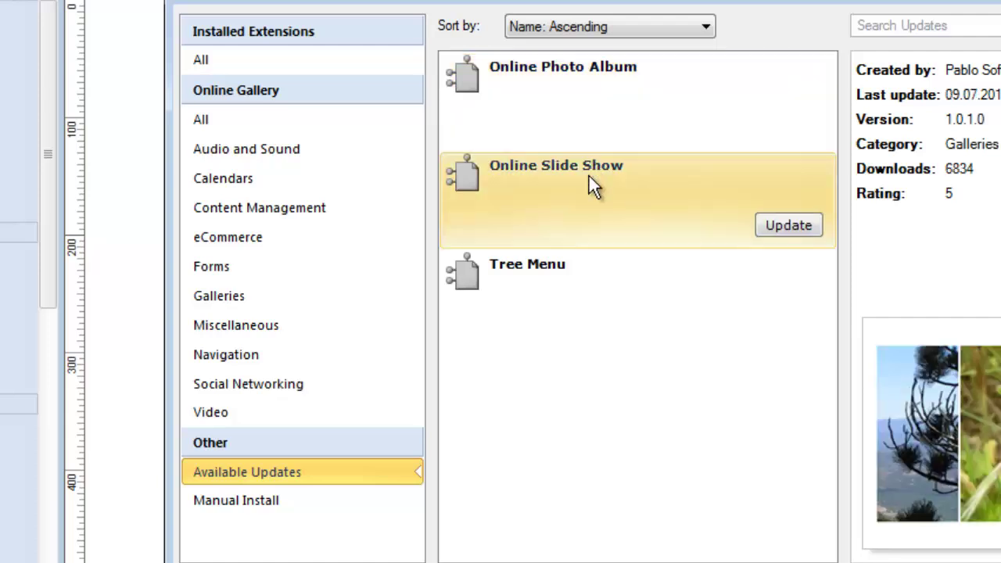
pyautogui.click(551, 276)
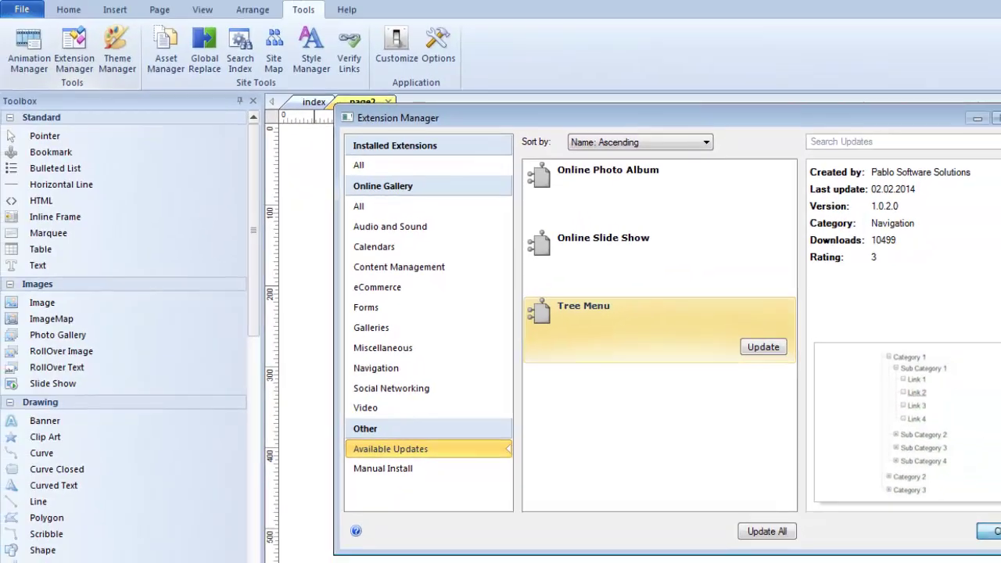
pyautogui.click(990, 531)
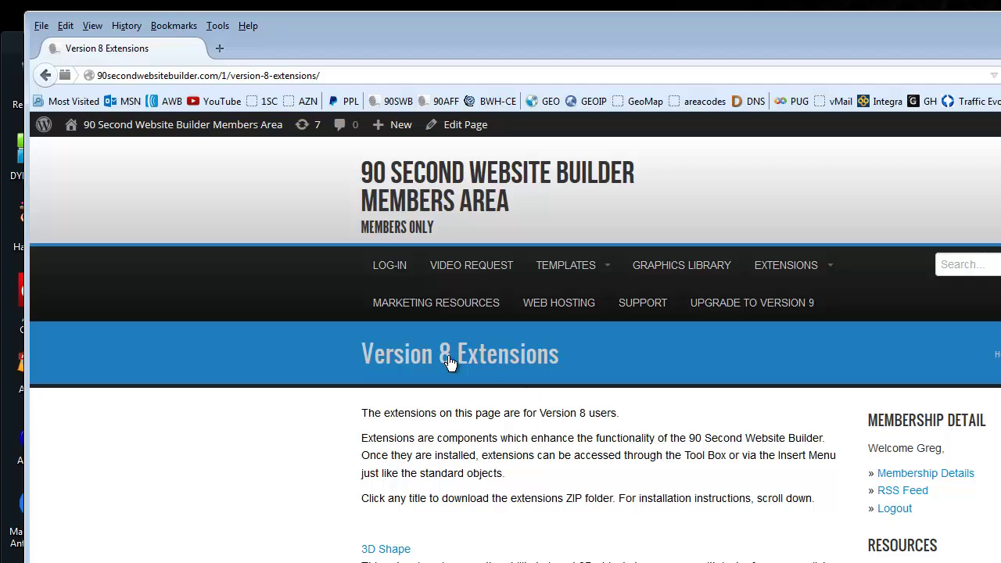
# Scroll the Version 8 Extensions page to the Background Stretcher link near Glass Button and Breadcrumb Links.
pyautogui.moveTo(811, 271)
pyautogui.scroll(-20, 515, 348)
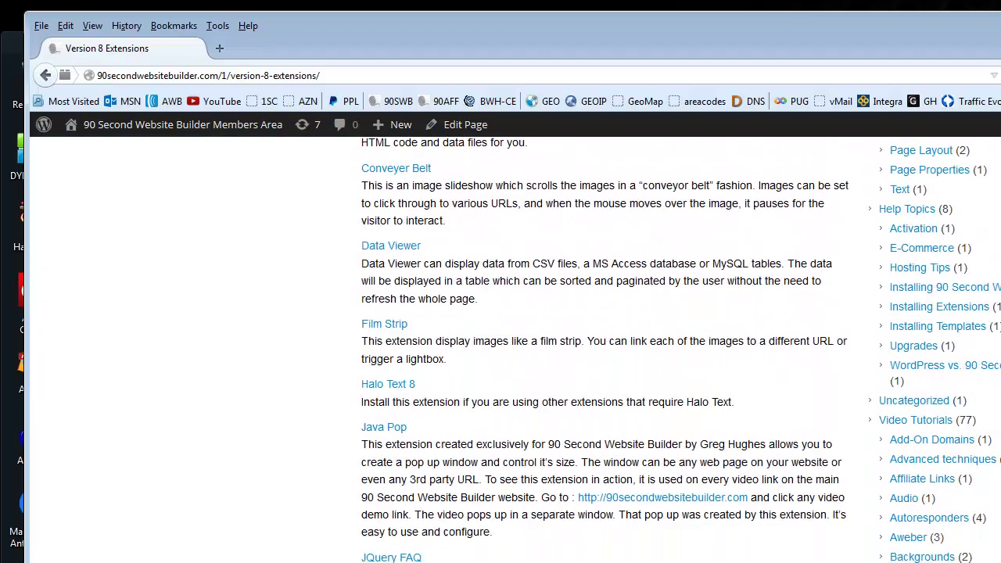
pyautogui.scroll(-10, 601, 349)
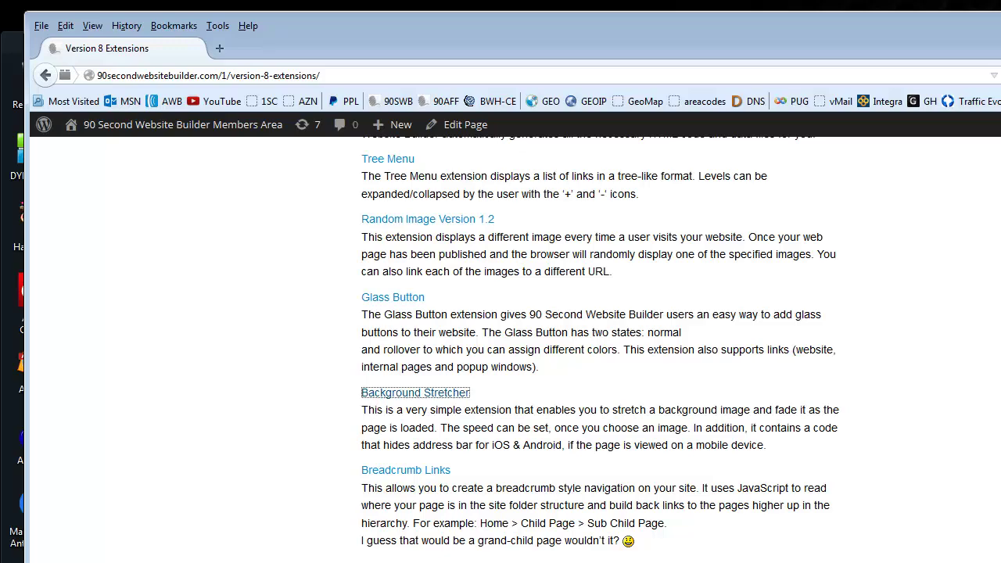
pyautogui.scroll(8, 601, 349)
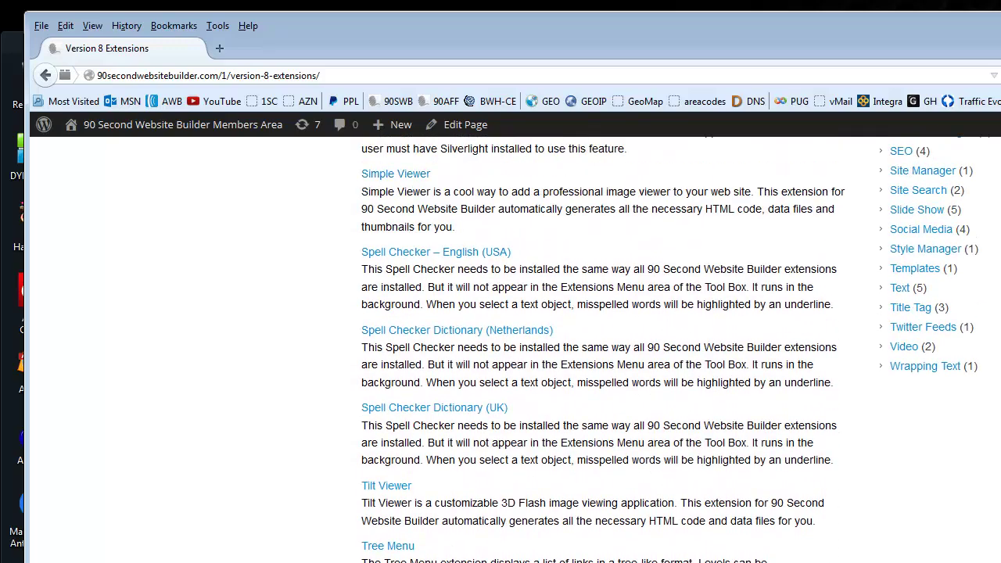
pyautogui.scroll(5, 600, 349)
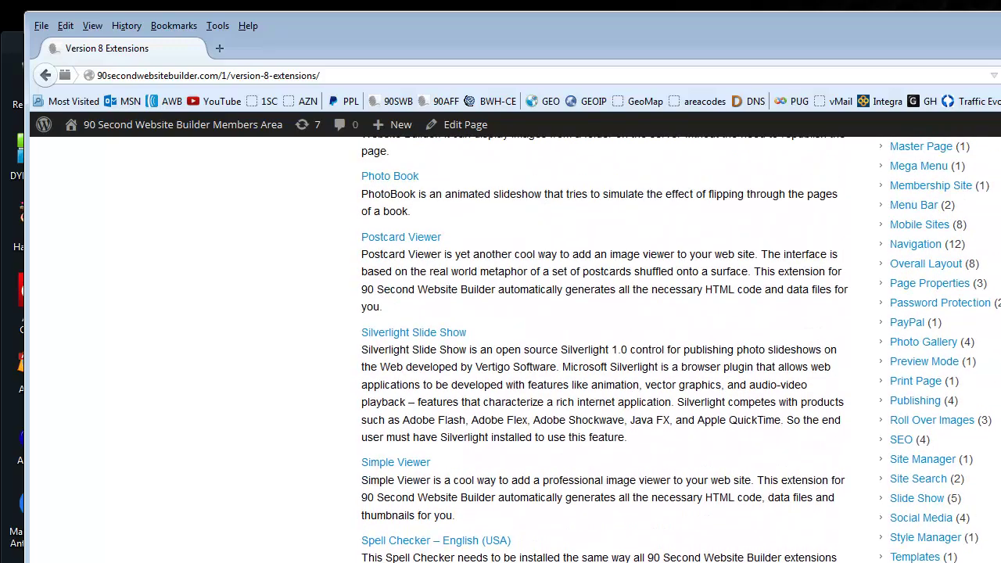
pyautogui.scroll(8, 600, 349)
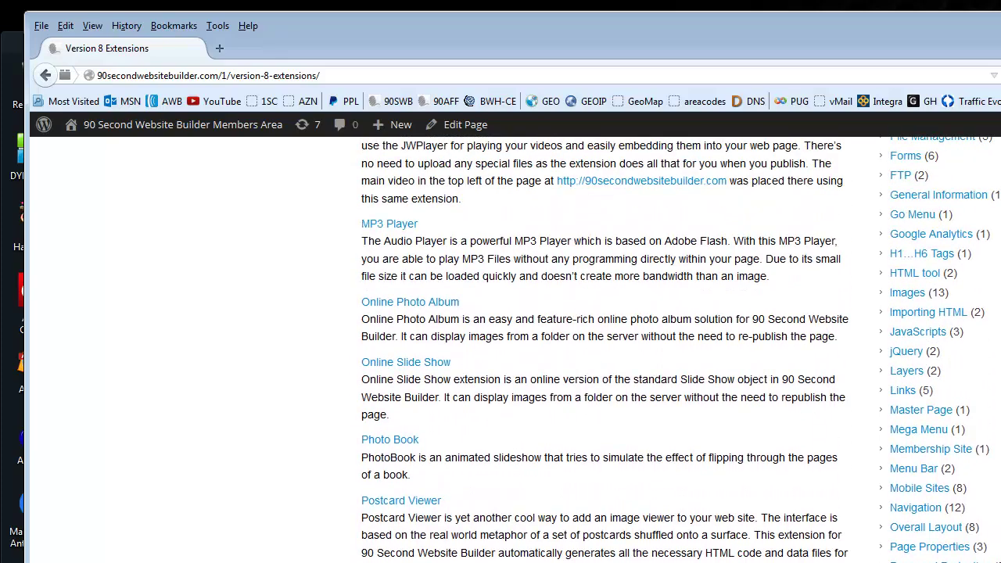
pyautogui.scroll(10, 600, 349)
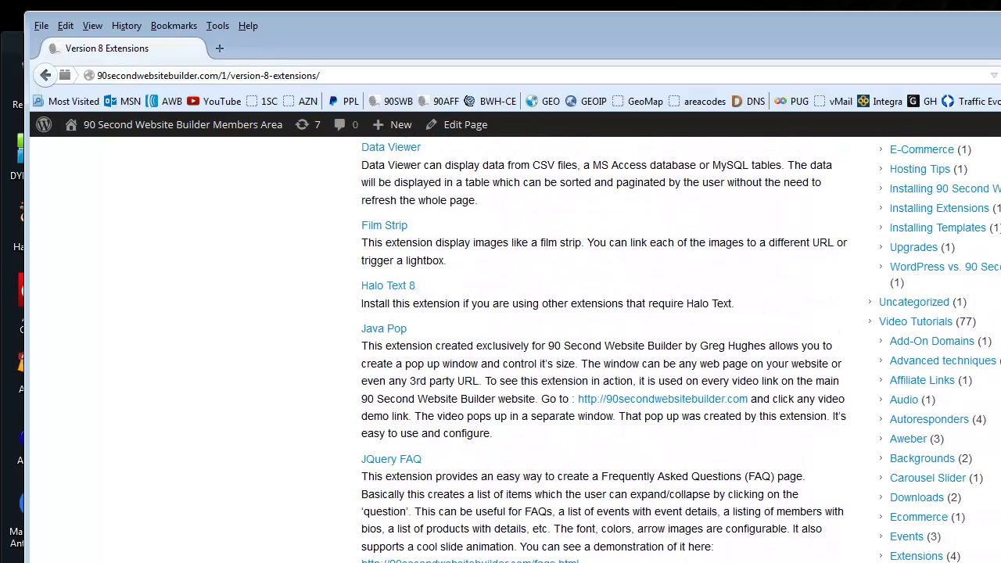
pyautogui.scroll(6, 600, 349)
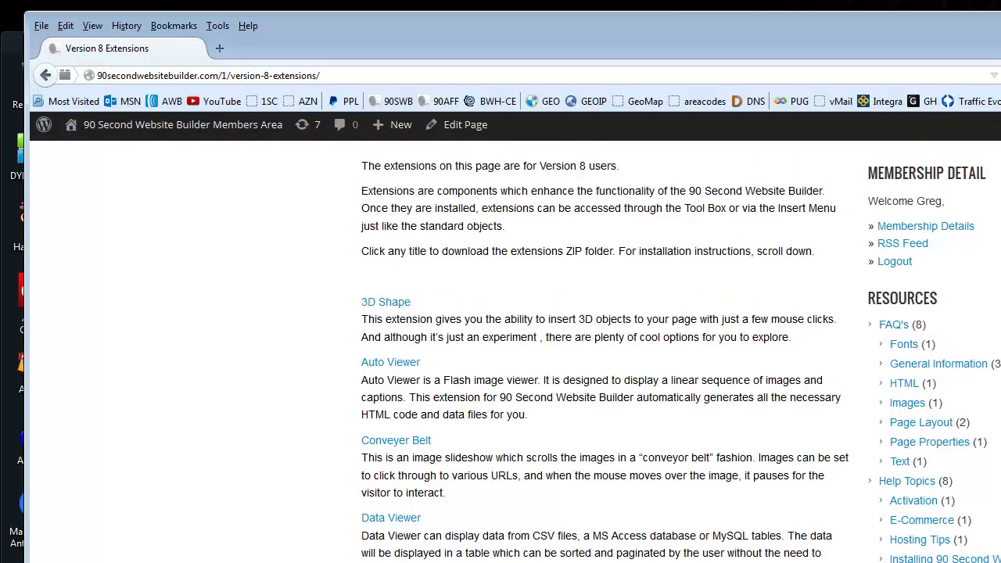
pyautogui.scroll(2, 600, 349)
pyautogui.scroll(-10, 600, 349)
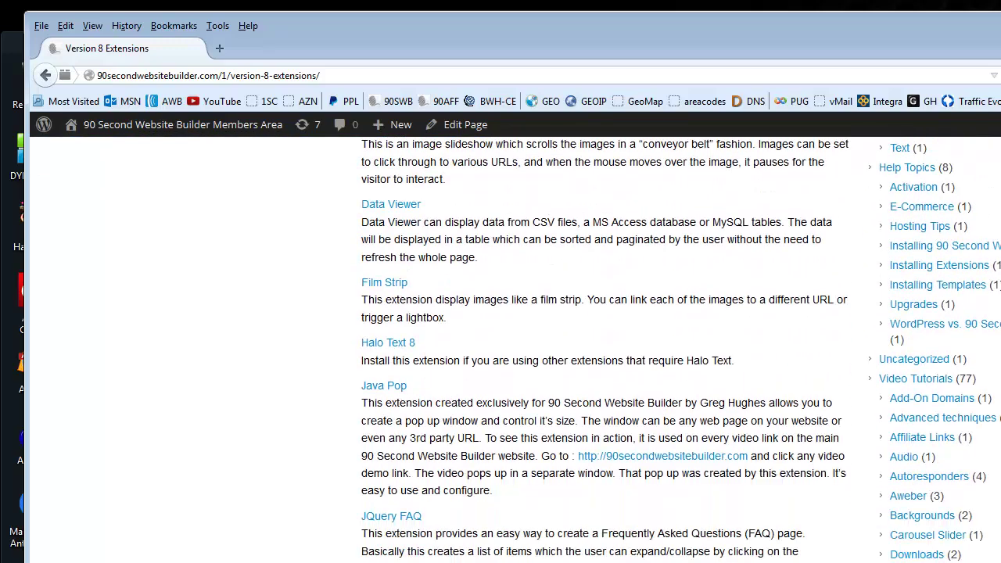
pyautogui.scroll(-20, 601, 349)
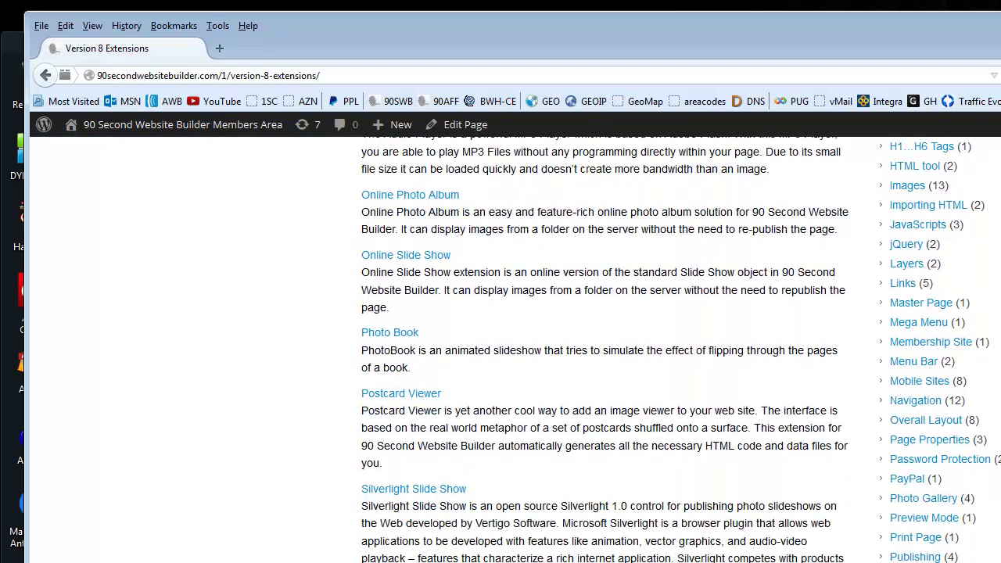
pyautogui.scroll(-4, 601, 349)
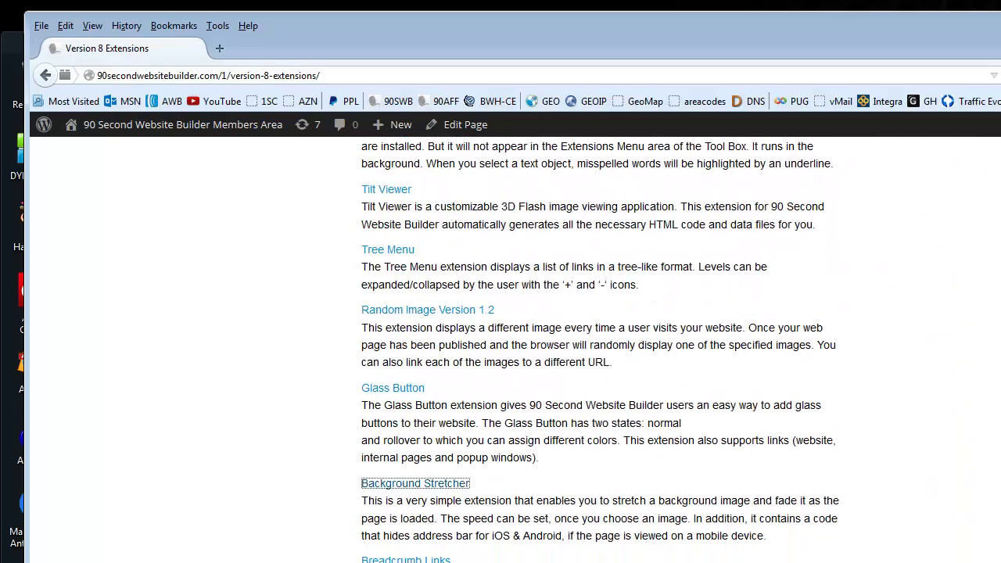
pyautogui.scroll(-2, 601, 349)
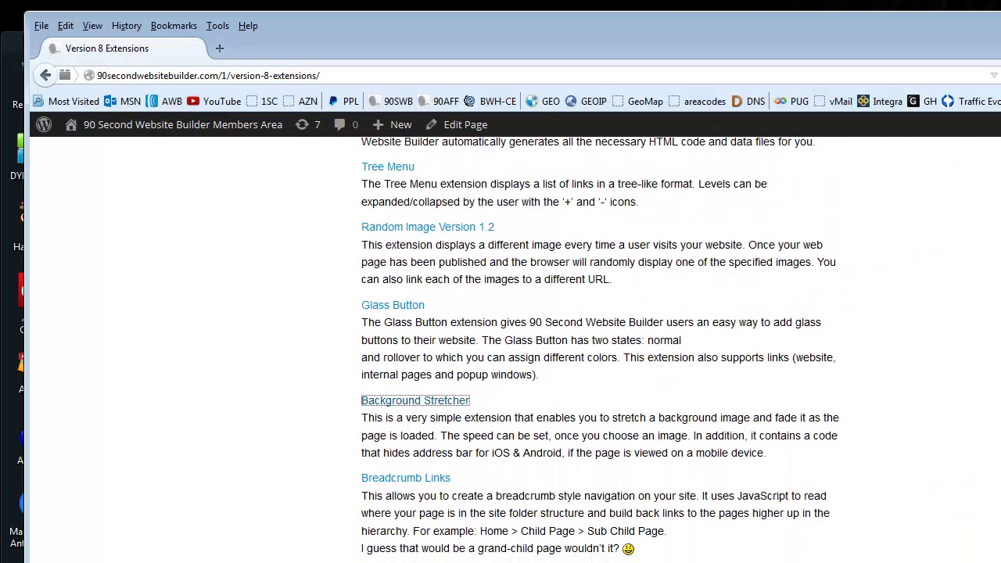
# Download backstretcher.zip from the Background Stretcher link, saving the file to disk.
pyautogui.scroll(-2, 424, 325)
pyautogui.click(415, 319)
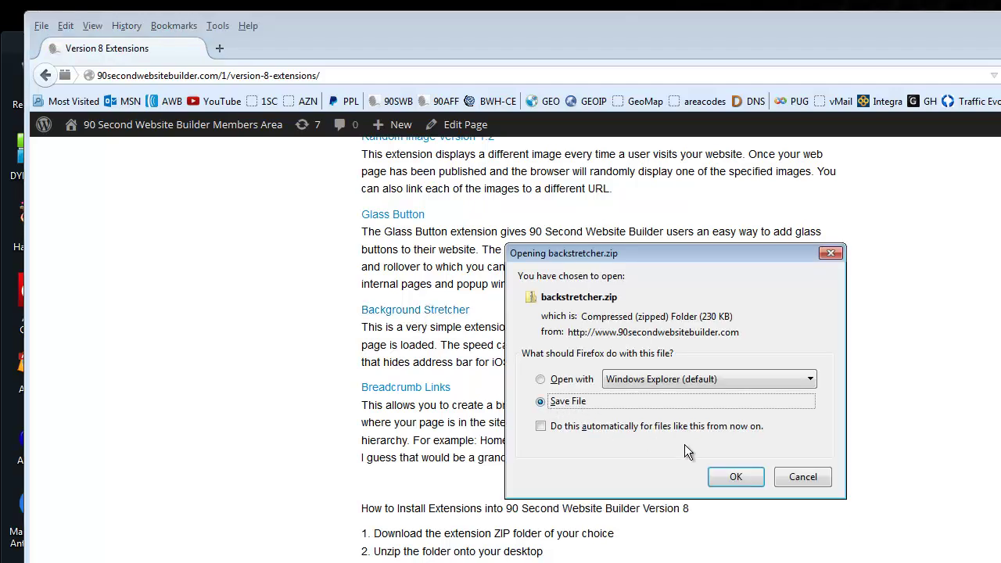
pyautogui.click(732, 477)
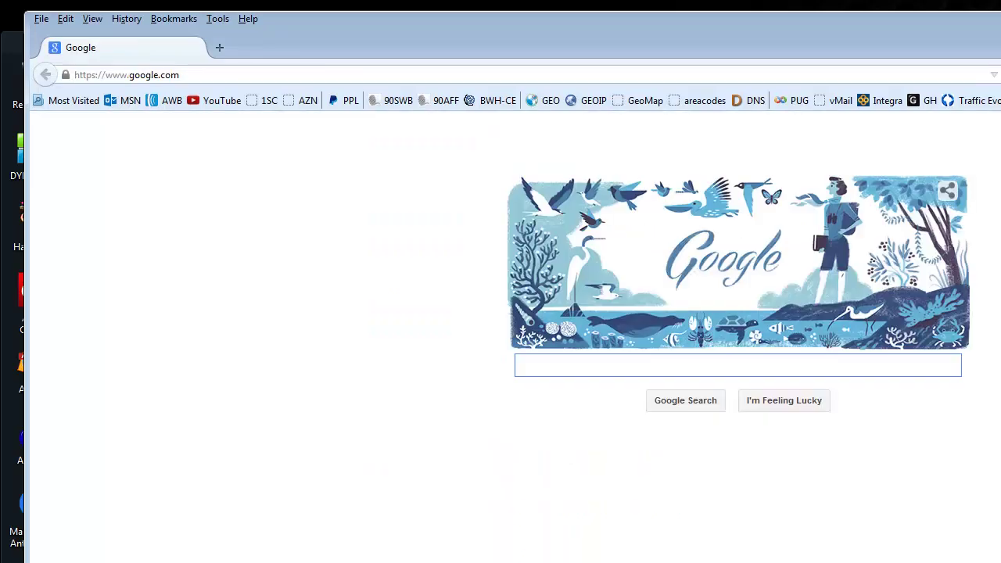
pyautogui.press('super')
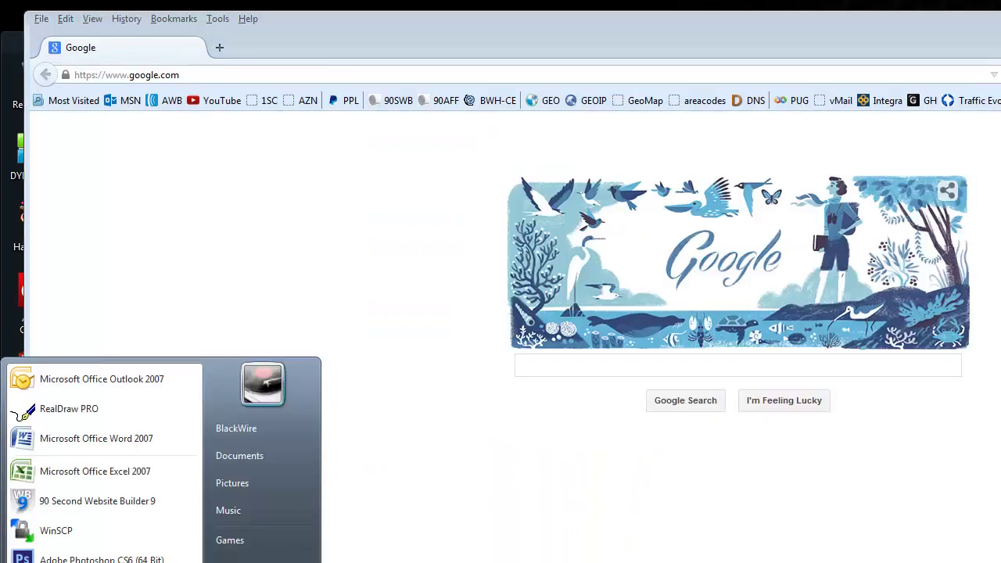
# Open the user's Downloads folder and move backstretcher.zip onto the desktop.
pyautogui.click(247, 432)
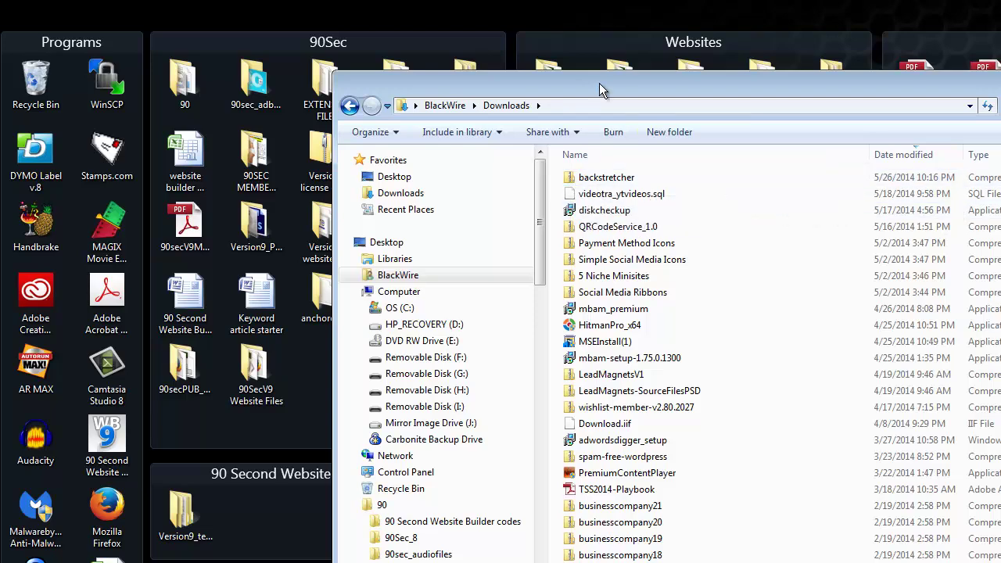
pyautogui.moveTo(599, 83); pyautogui.dragTo(358, 96)
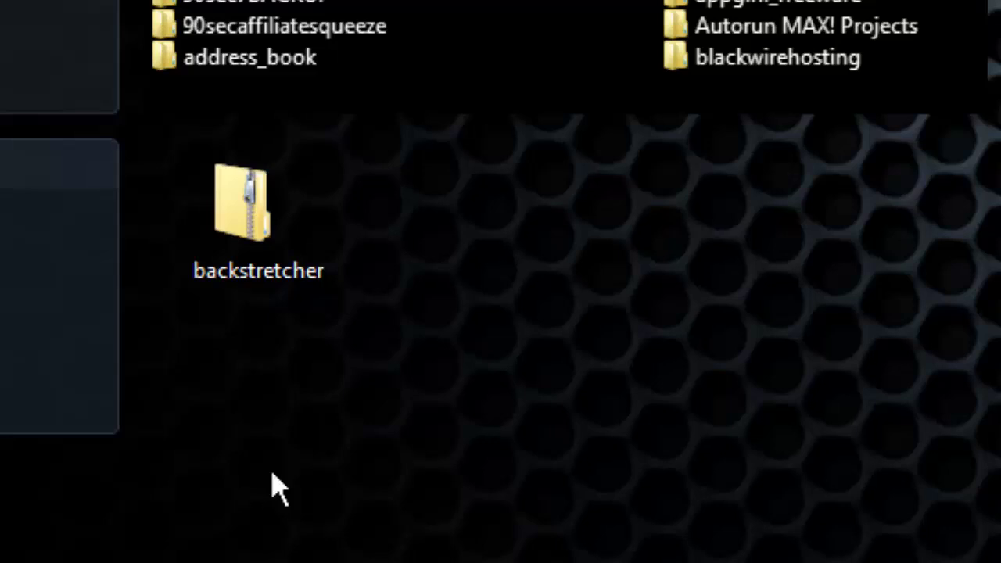
# Extract backstretcher.zip into a backstretcher desktop folder and place it beside the zip.
pyautogui.rightClick(265, 227)
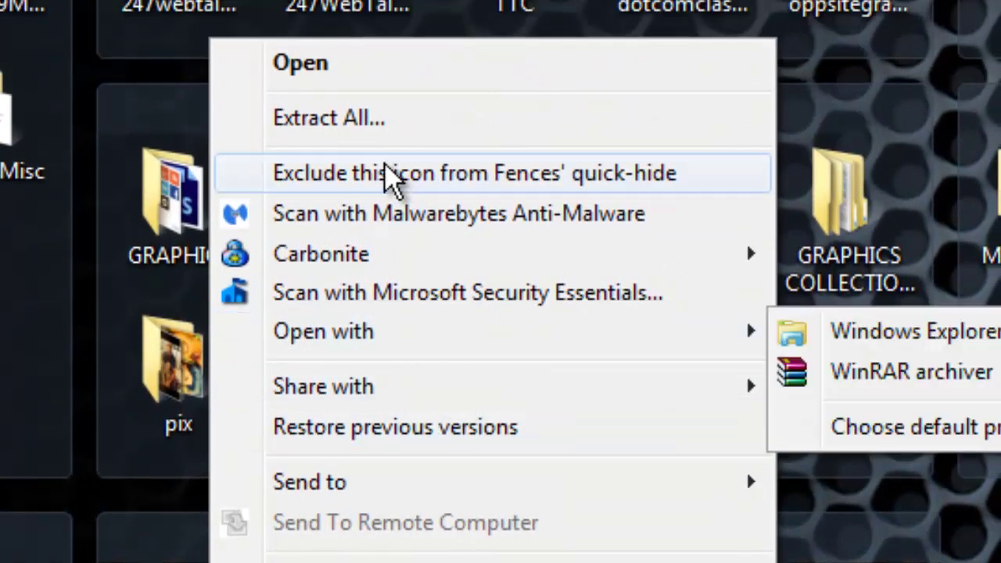
pyautogui.click(367, 117)
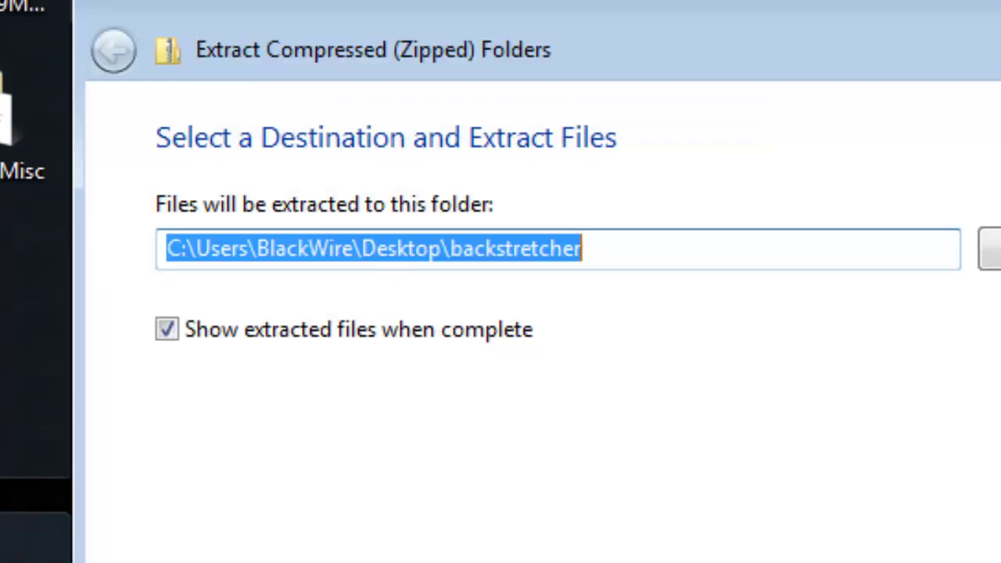
pyautogui.press('Return')
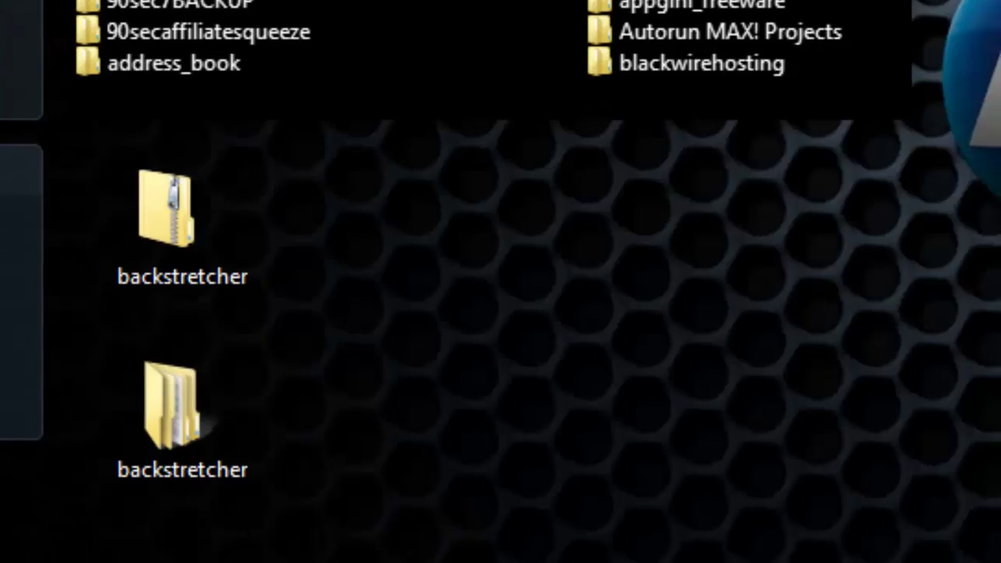
pyautogui.moveTo(146, 422); pyautogui.dragTo(315, 246)
pyautogui.click(203, 305)
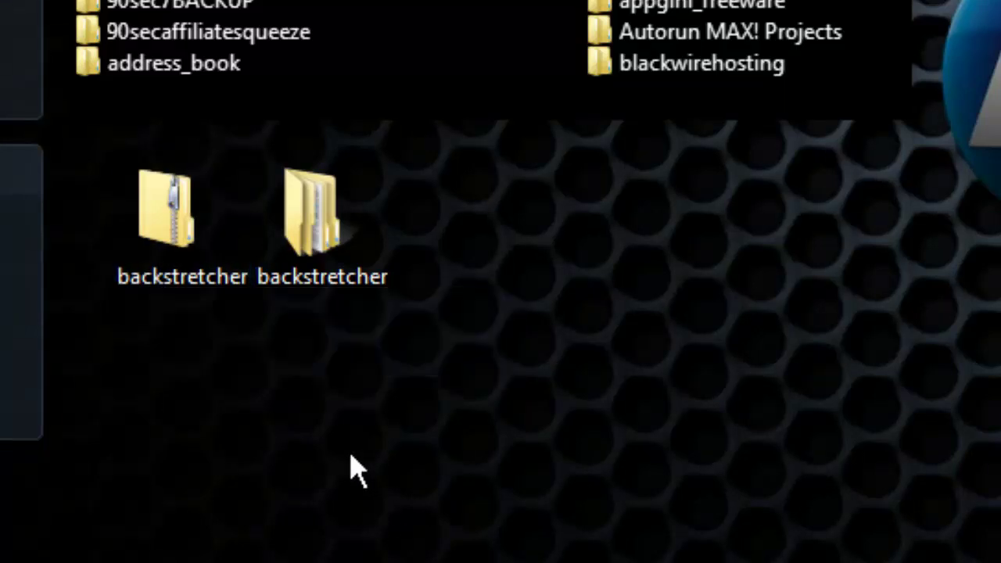
pyautogui.moveTo(317, 266)
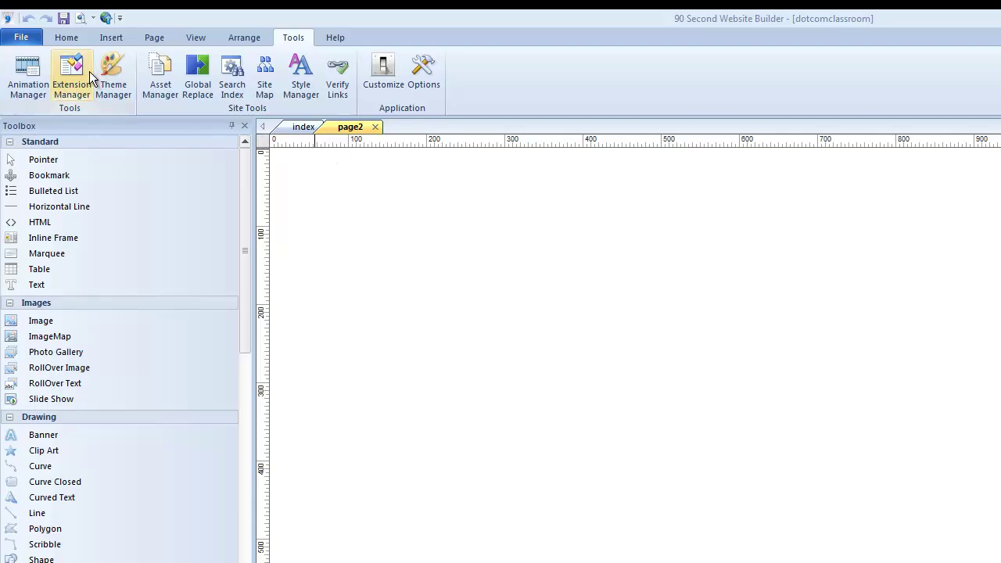
# Open the Extension Manager, dismissing the disclaimer, and move its window higher.
pyautogui.click(90, 72)
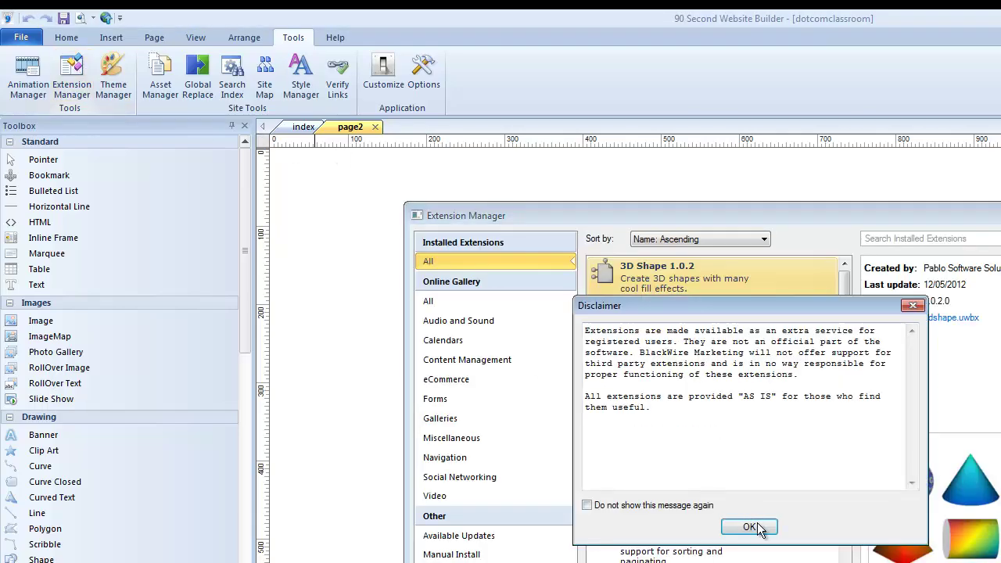
pyautogui.click(755, 528)
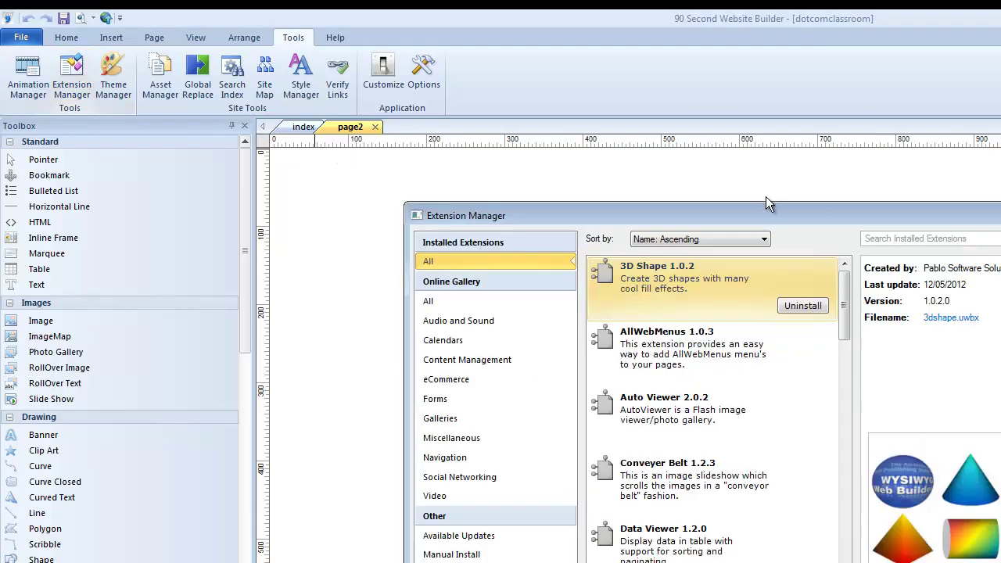
pyautogui.moveTo(760, 213); pyautogui.dragTo(675, 63)
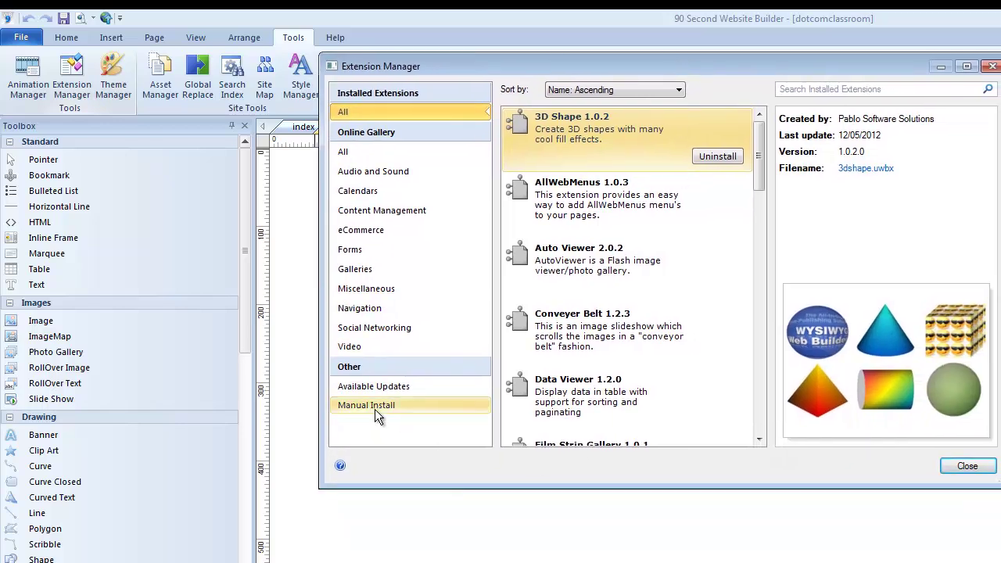
# Start a Manual Install and browse the file picker to the backstretcher folder.
pyautogui.click(372, 414)
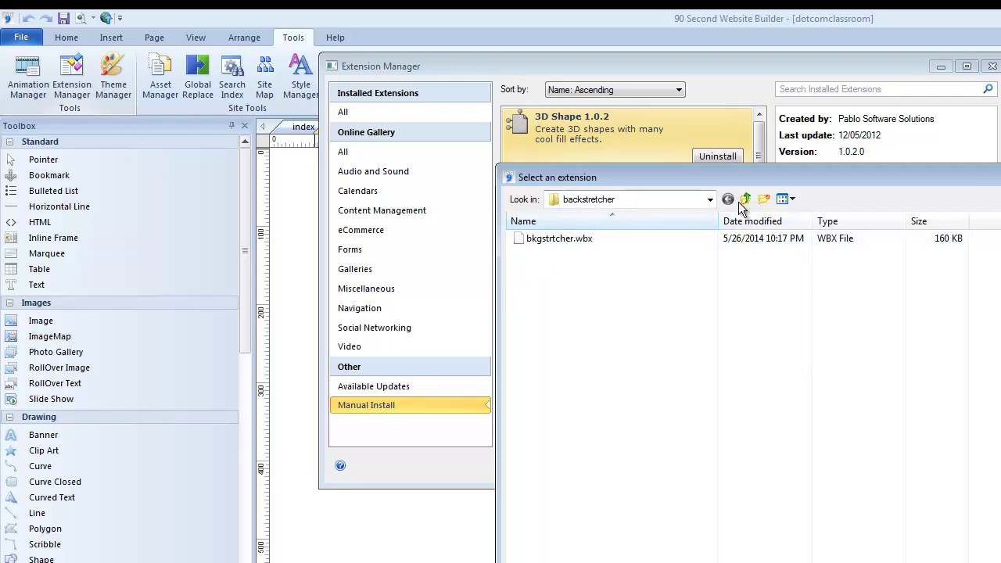
pyautogui.click(710, 200)
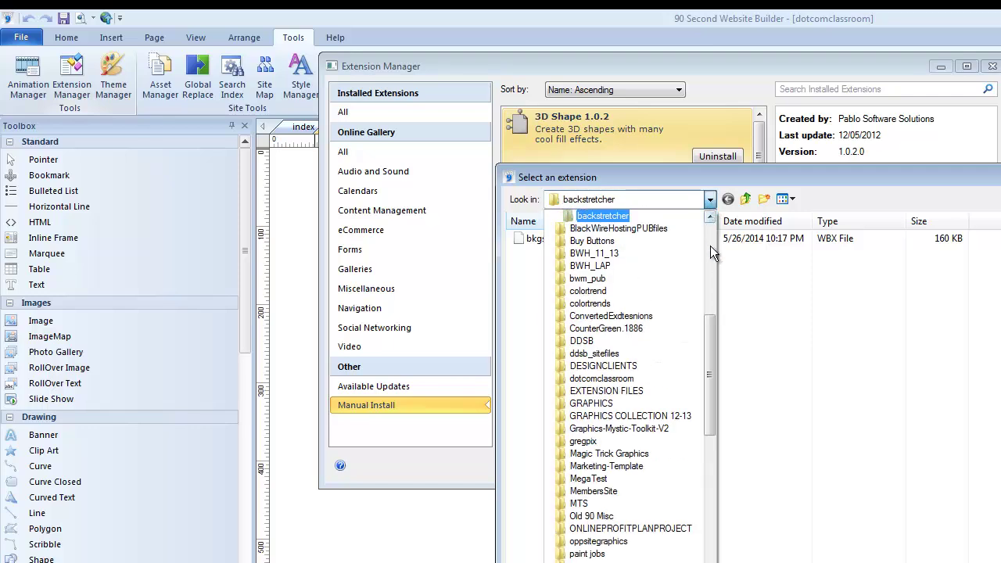
pyautogui.scroll(2, 714, 305)
pyautogui.moveTo(715, 305); pyautogui.dragTo(714, 277)
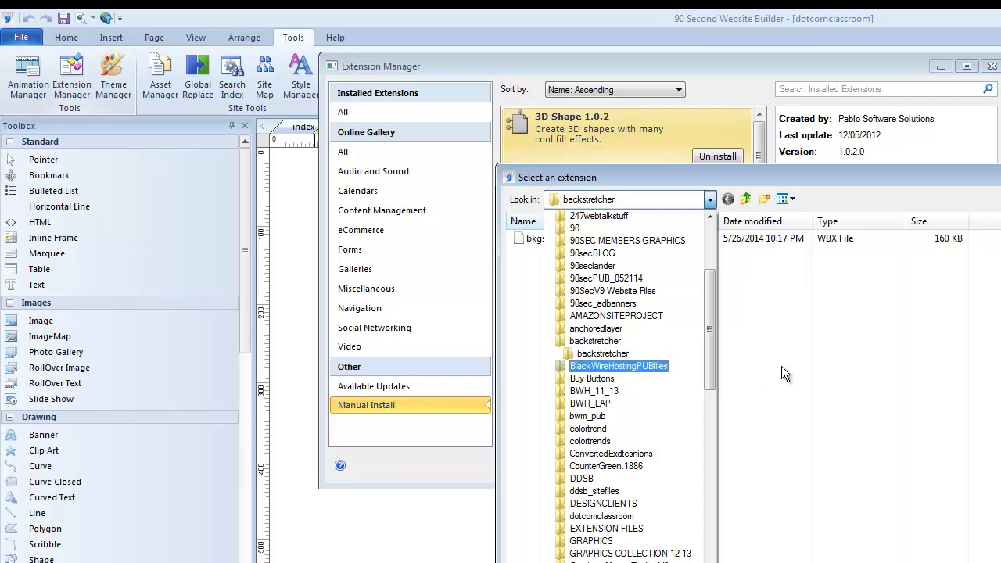
pyautogui.click(794, 348)
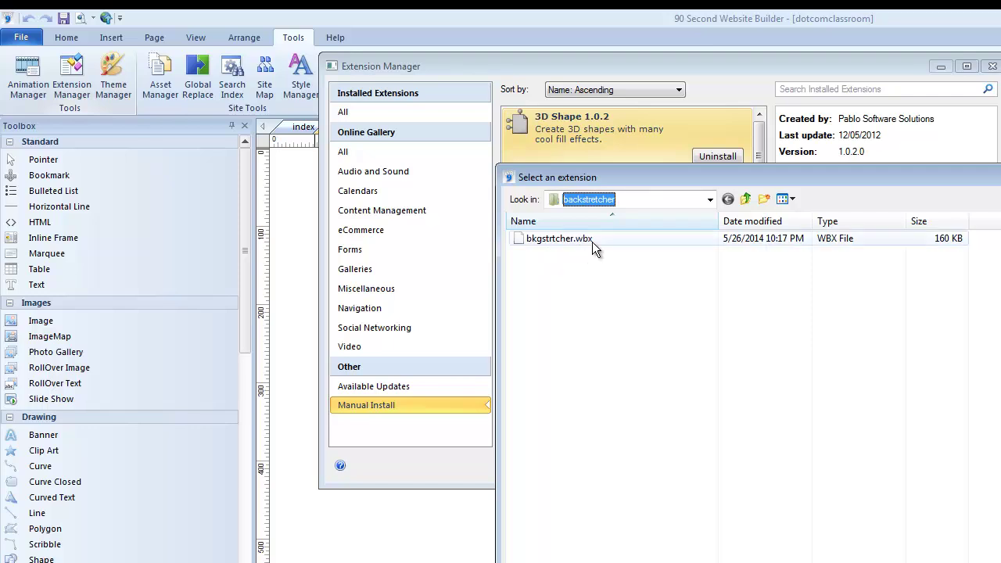
pyautogui.moveTo(757, 180); pyautogui.dragTo(728, 132)
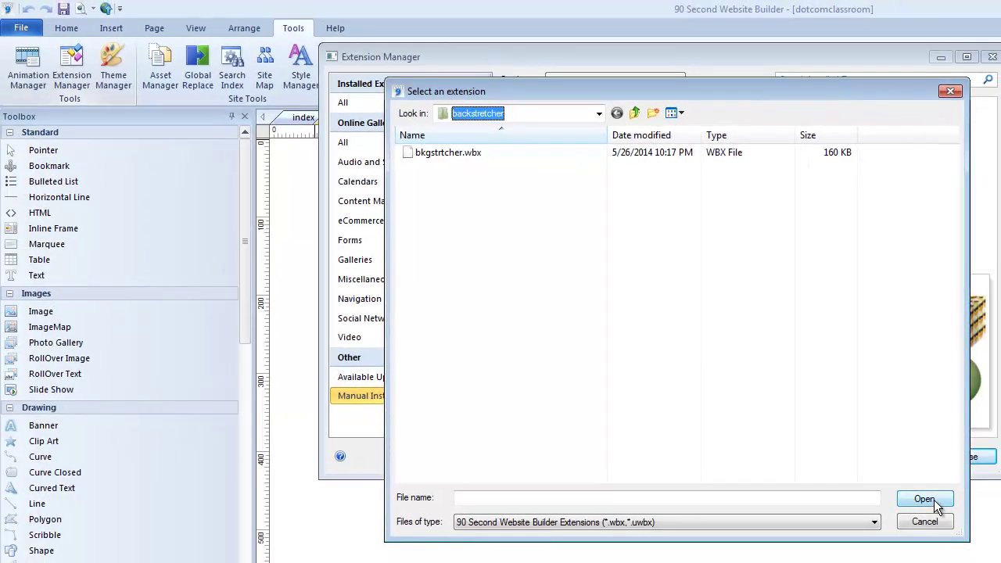
# Install bkgstrtcher.wbx, acknowledge the success message and close the Extension Manager.
pyautogui.click(409, 149)
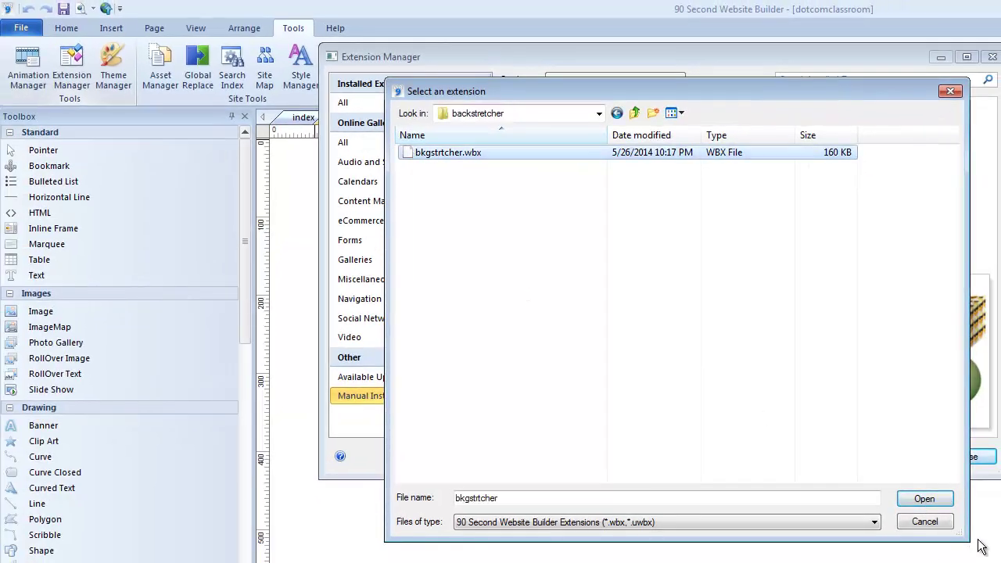
pyautogui.click(934, 502)
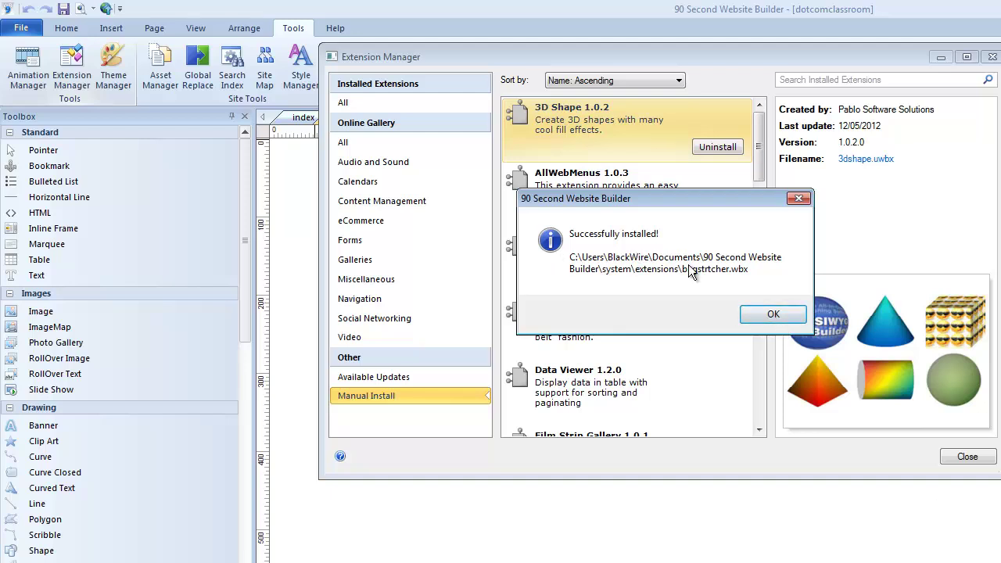
pyautogui.click(773, 317)
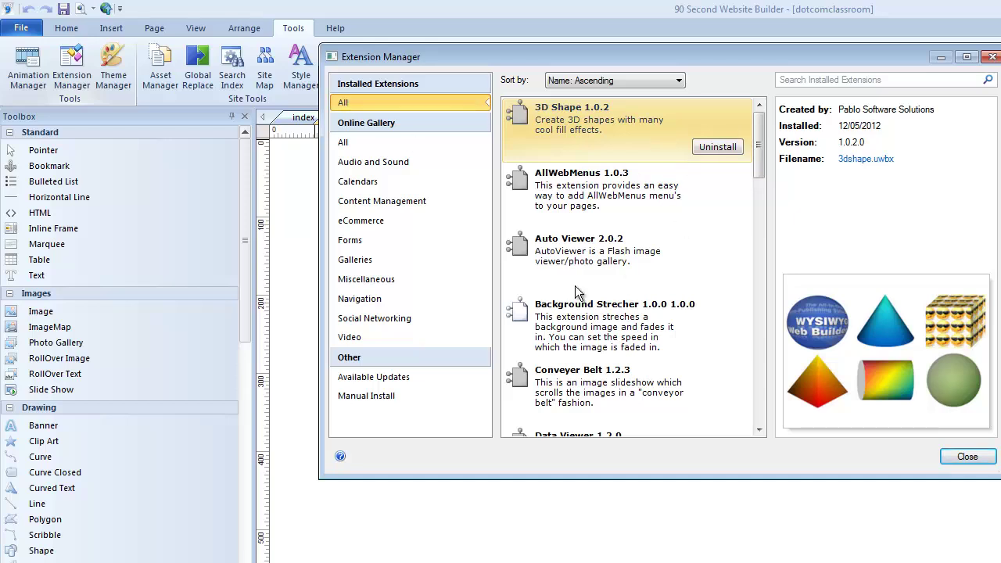
pyautogui.click(967, 457)
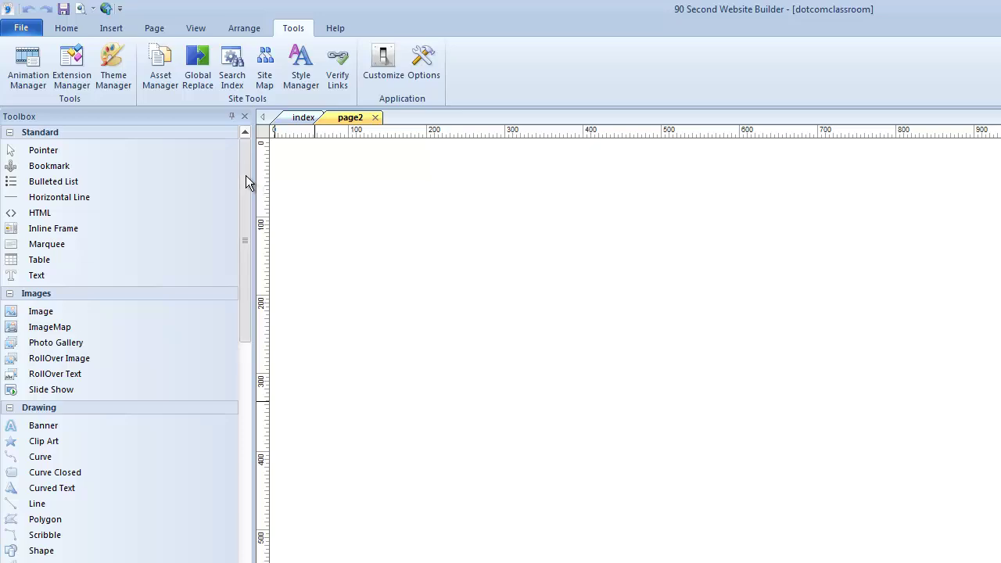
# Reveal Background Strecher 1.0.0 in the Toolbox, then list all Online Gallery extensions and select CSS Ribbon.
pyautogui.moveTo(246, 175); pyautogui.dragTo(241, 559)
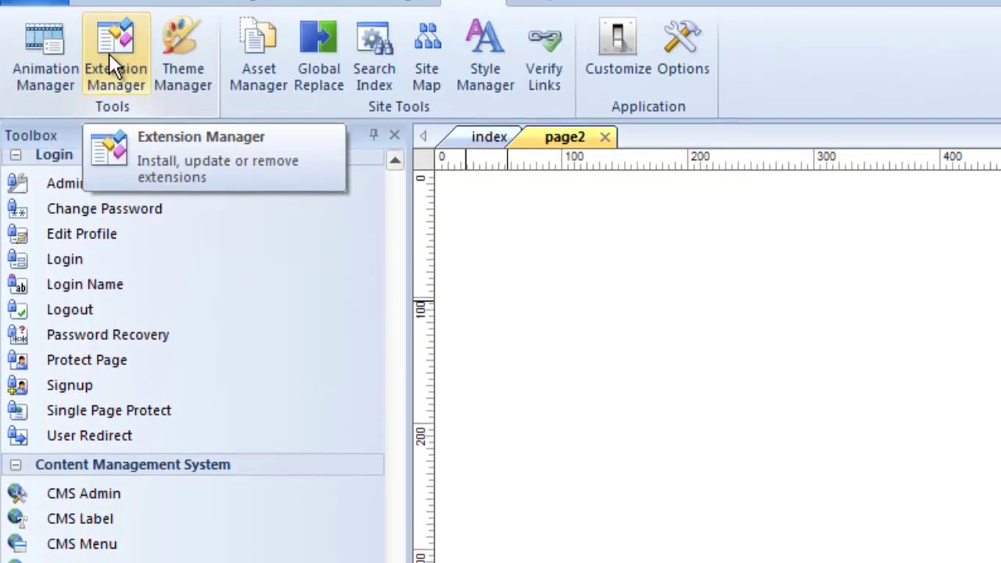
pyautogui.click(108, 102)
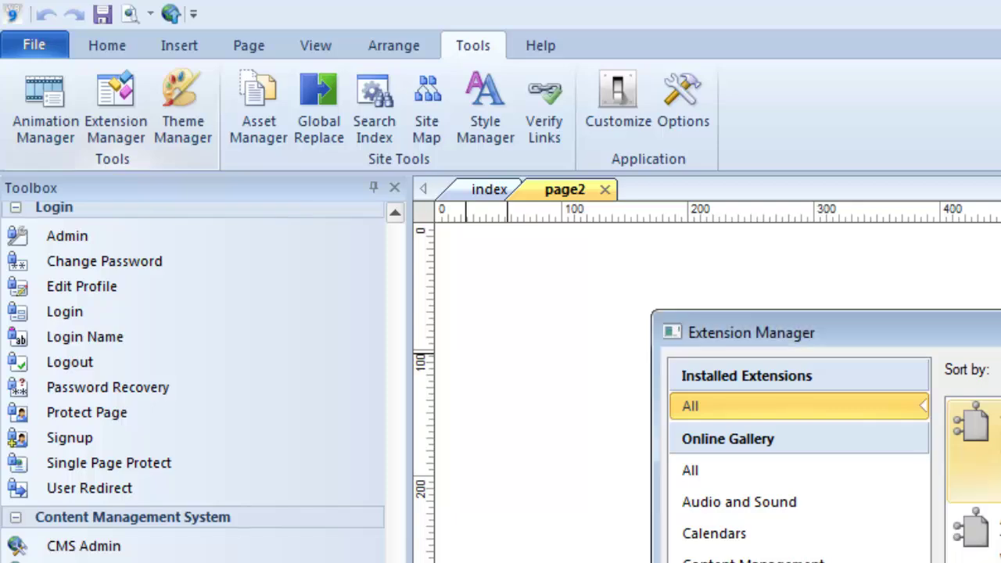
pyautogui.moveTo(883, 332); pyautogui.dragTo(786, 258)
pyautogui.click(634, 408)
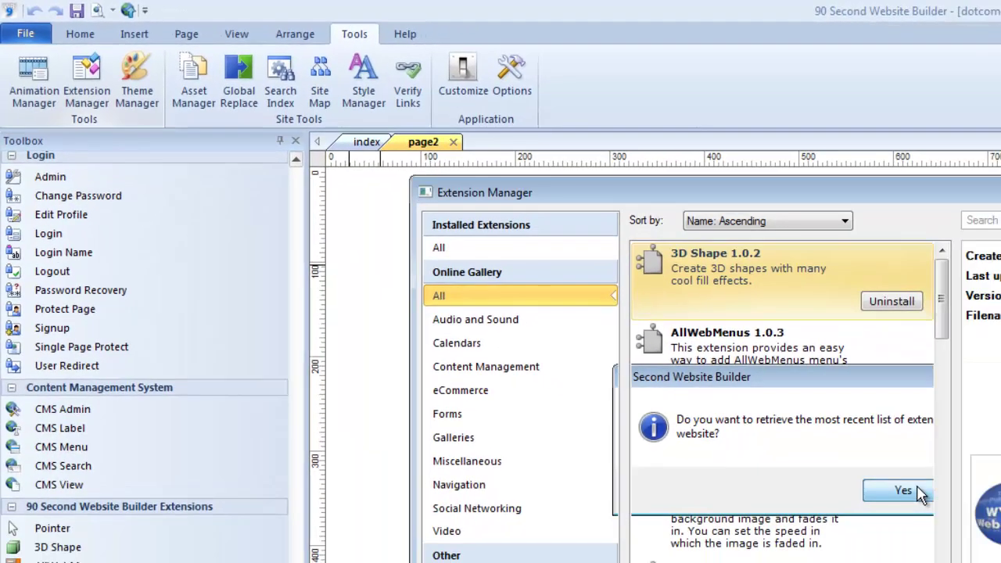
pyautogui.click(907, 491)
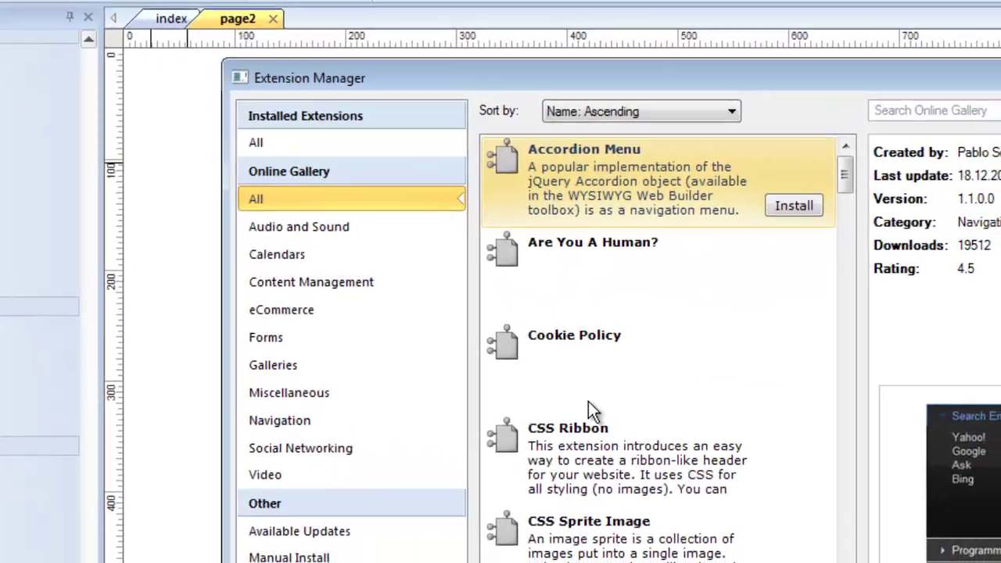
pyautogui.click(595, 441)
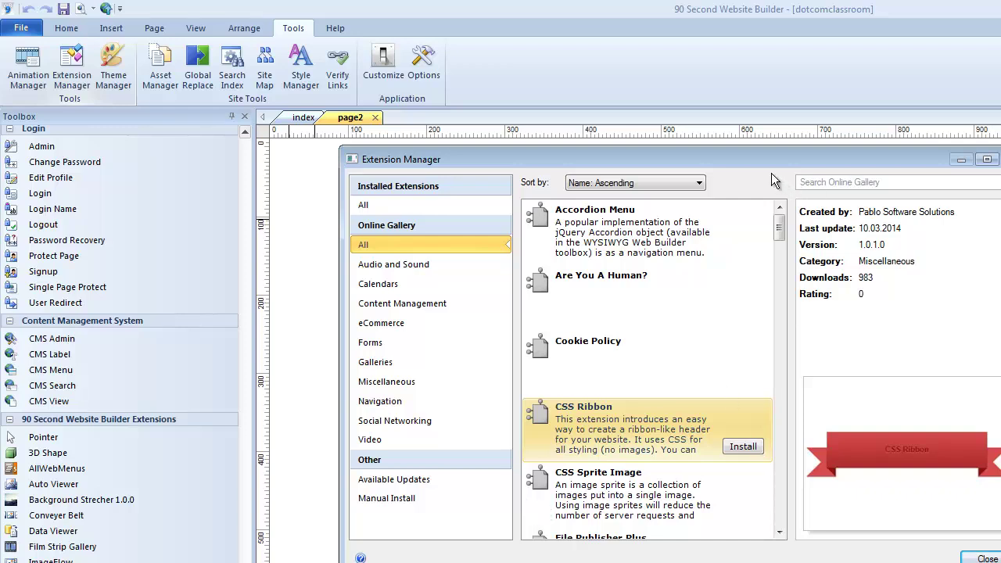
pyautogui.moveTo(760, 158); pyautogui.dragTo(713, 111)
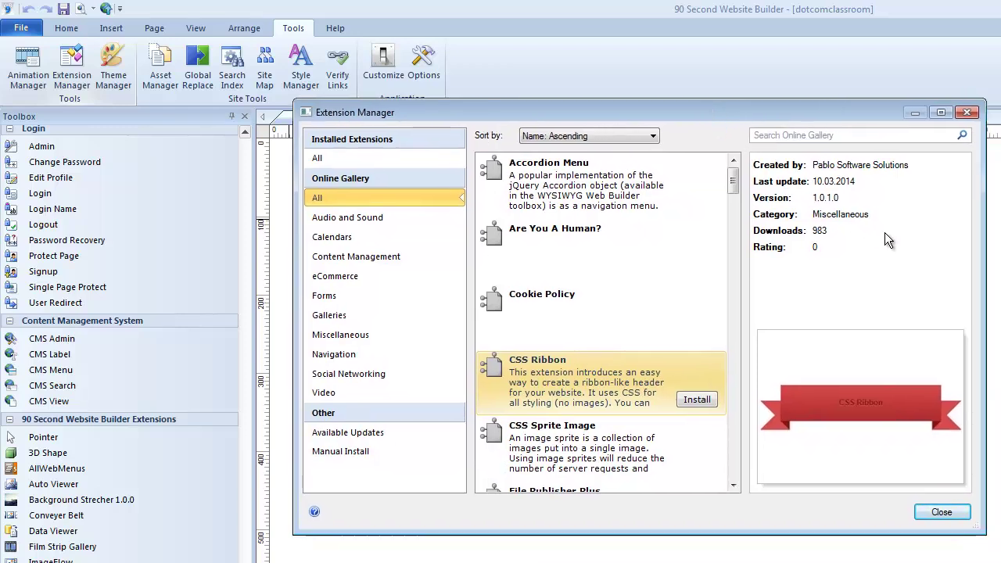